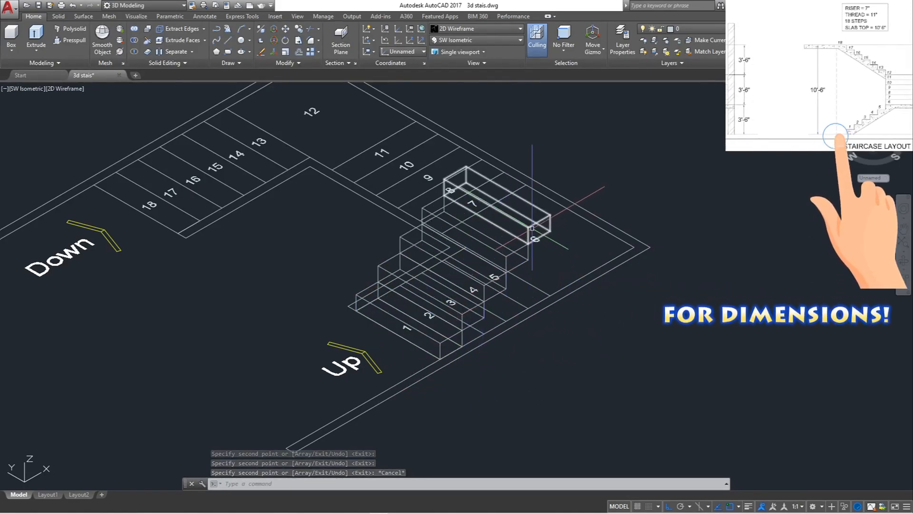
Step: Presspull the bounded area of the lower corner landing (number 6) upward to a thickness of 7"
{"action": "middle_click_drag", "start_coordinate": [581, 243], "coordinate": [569, 272]}
{"action": "key", "text": "Escape"}
{"action": "key", "text": "Escape"}
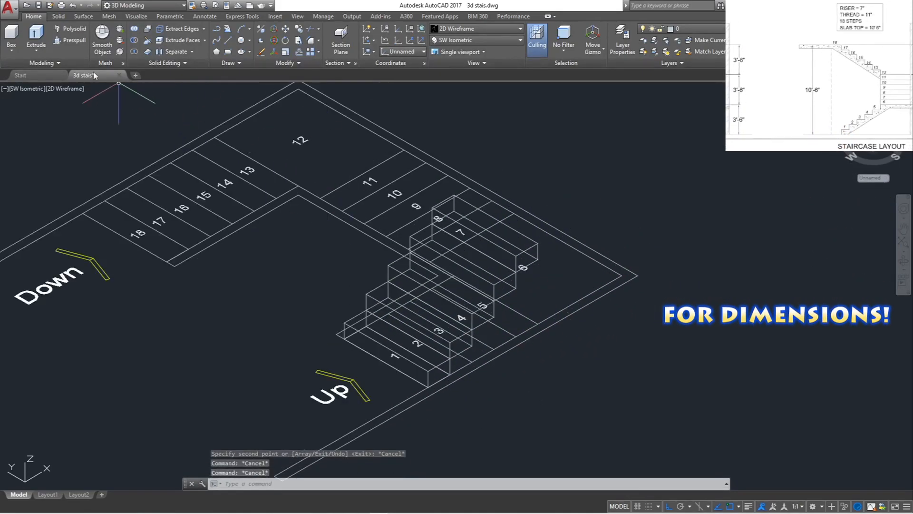
{"action": "left_click", "coordinate": [82, 43]}
{"action": "left_click", "coordinate": [569, 290]}
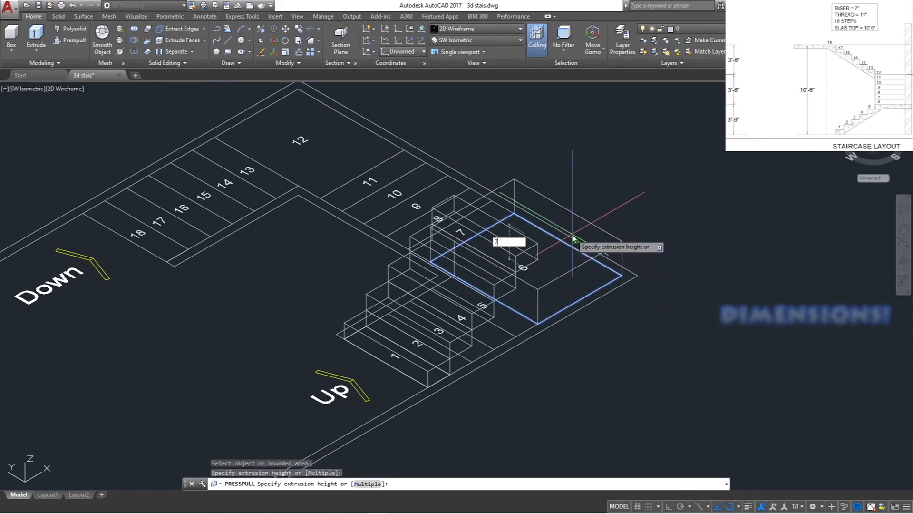
{"action": "key", "text": "Return"}
{"action": "key", "text": "Return"}
Step: Move the landing slab at number 6 straight up so it sits on top of step 5
{"action": "left_click", "coordinate": [590, 280]}
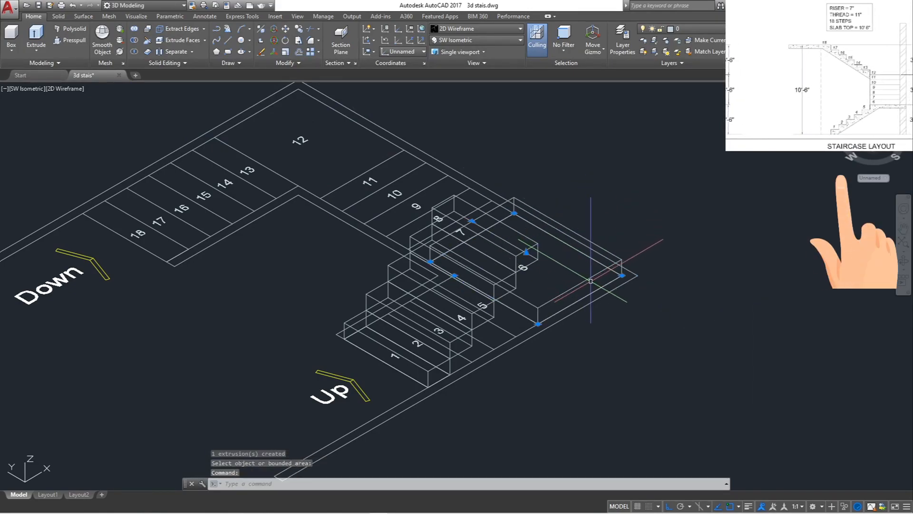
{"action": "type", "text": "m"}
{"action": "key", "text": "Return"}
{"action": "left_click", "coordinate": [555, 314]}
{"action": "left_click", "coordinate": [555, 235]}
Step: Presspull the bounded tread area number 7 upward by 7"
{"action": "mouse_move", "coordinate": [540, 290]}
{"action": "middle_mouse_down"}
{"action": "mouse_move", "coordinate": [598, 305]}
{"action": "mouse_move", "coordinate": [388, 265]}
{"action": "mouse_move", "coordinate": [480, 247]}
{"action": "middle_mouse_up"}
{"action": "left_click", "coordinate": [70, 40]}
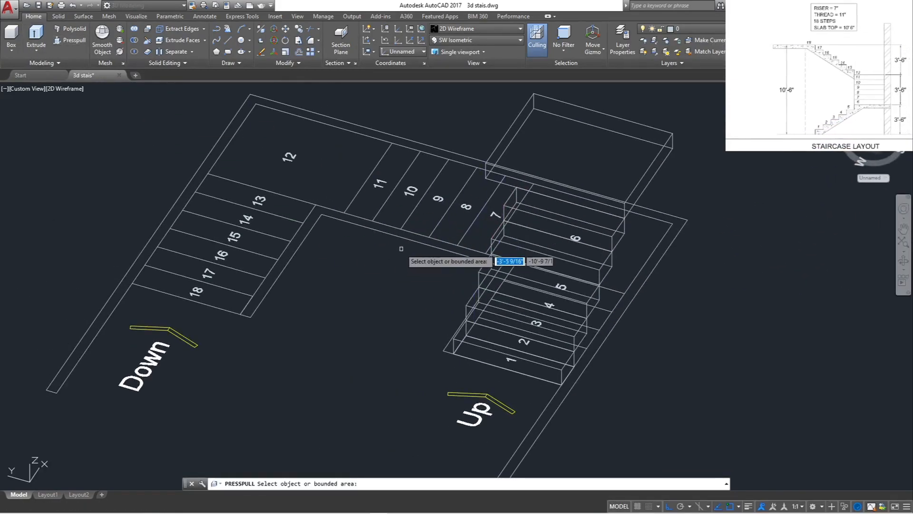
{"action": "left_click", "coordinate": [475, 232]}
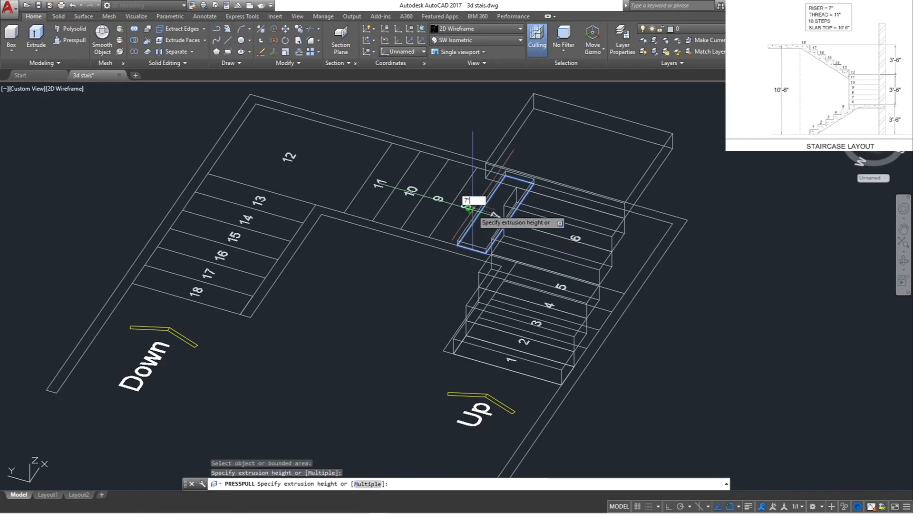
{"action": "key", "text": "Return"}
{"action": "key", "text": "Escape"}
Step: Copy the tread 7 solid straight up onto the top level of the lower landing
{"action": "type", "text": "co"}
{"action": "key", "text": "Return"}
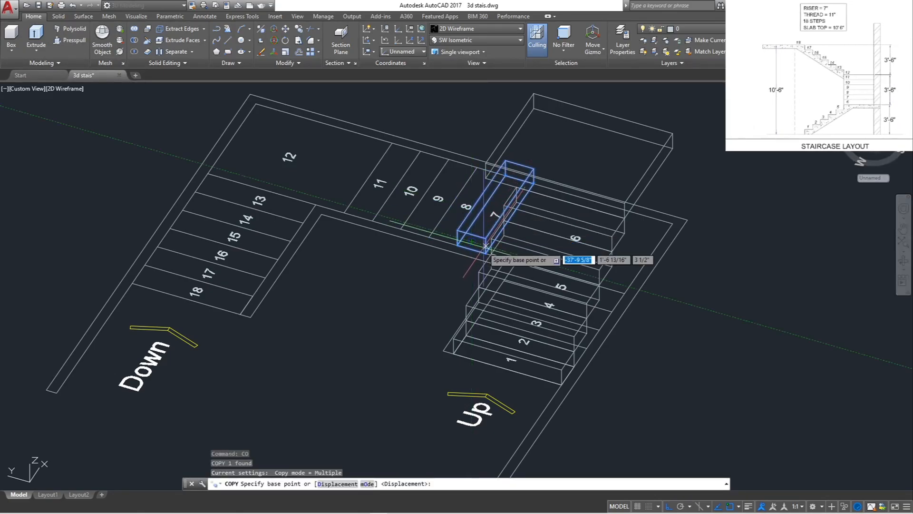
{"action": "left_click", "coordinate": [486, 253]}
{"action": "left_click", "coordinate": [485, 164]}
{"action": "scroll", "coordinate": [404, 277], "scroll_direction": "down", "scroll_amount": 2}
{"action": "key", "text": "Escape"}
{"action": "scroll", "coordinate": [451, 189], "scroll_direction": "up", "scroll_amount": 2}
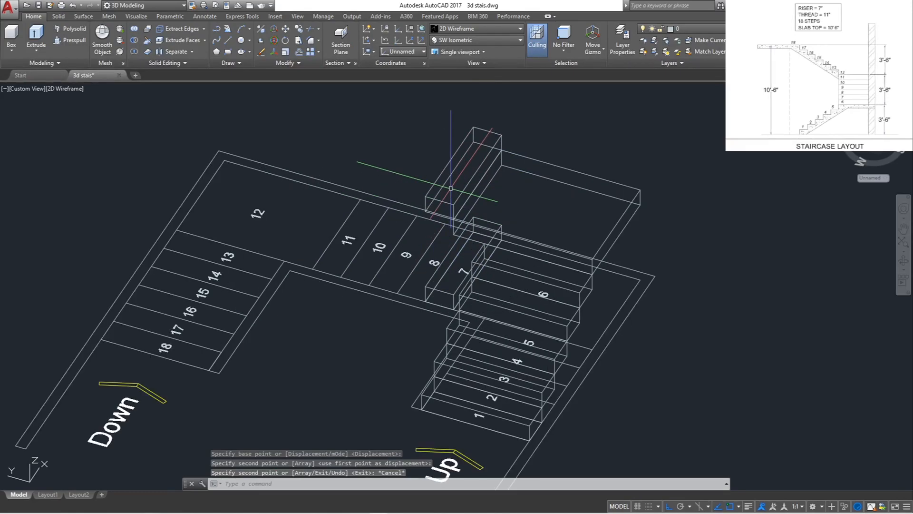
Step: Copy the raised tread 7 solid four times, corner to corner, to build rising steps 8 to 11
{"action": "left_click", "coordinate": [449, 164]}
{"action": "right_click", "coordinate": [425, 160]}
{"action": "left_click", "coordinate": [428, 193]}
{"action": "left_click", "coordinate": [456, 218]}
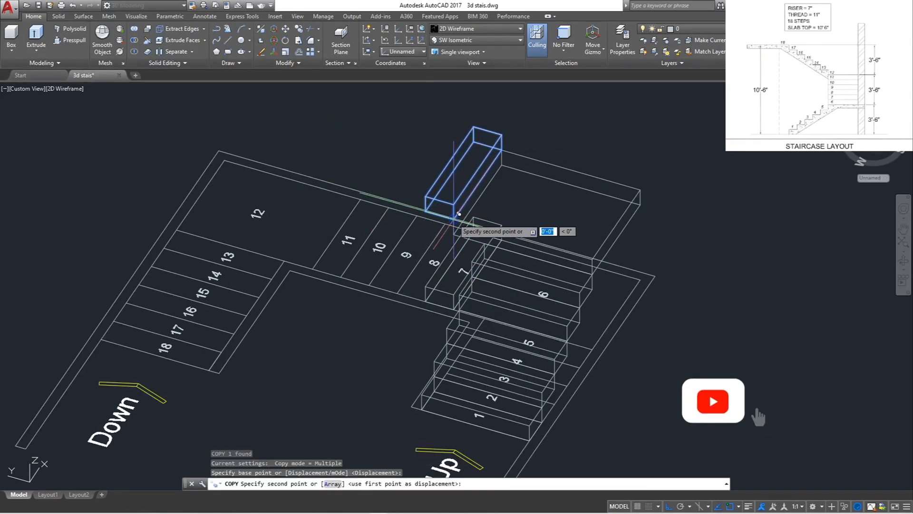
{"action": "scroll", "coordinate": [453, 219], "scroll_direction": "up", "scroll_amount": 2}
{"action": "left_click", "coordinate": [408, 183]}
{"action": "scroll", "coordinate": [408, 196], "scroll_direction": "down", "scroll_amount": 2}
{"action": "left_click", "coordinate": [380, 166]}
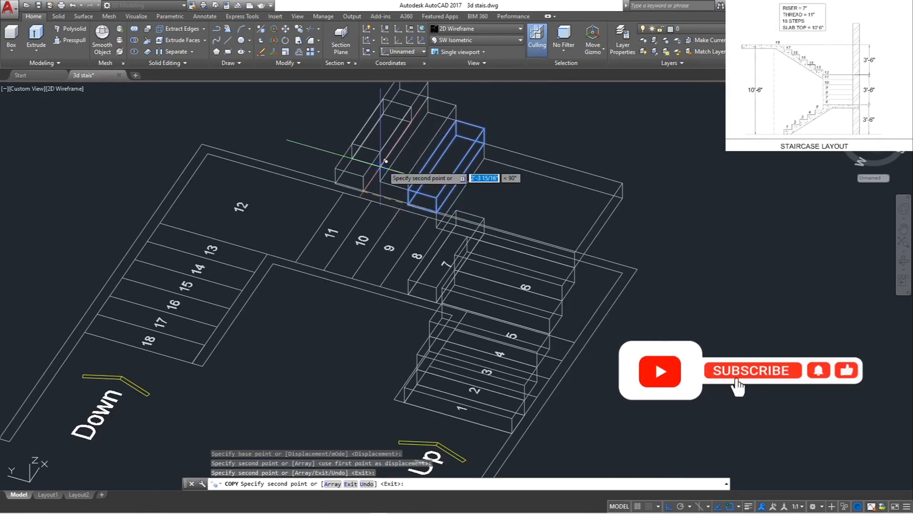
{"action": "scroll", "coordinate": [385, 184], "scroll_direction": "down", "scroll_amount": 1}
{"action": "scroll", "coordinate": [374, 167], "scroll_direction": "up", "scroll_amount": 1}
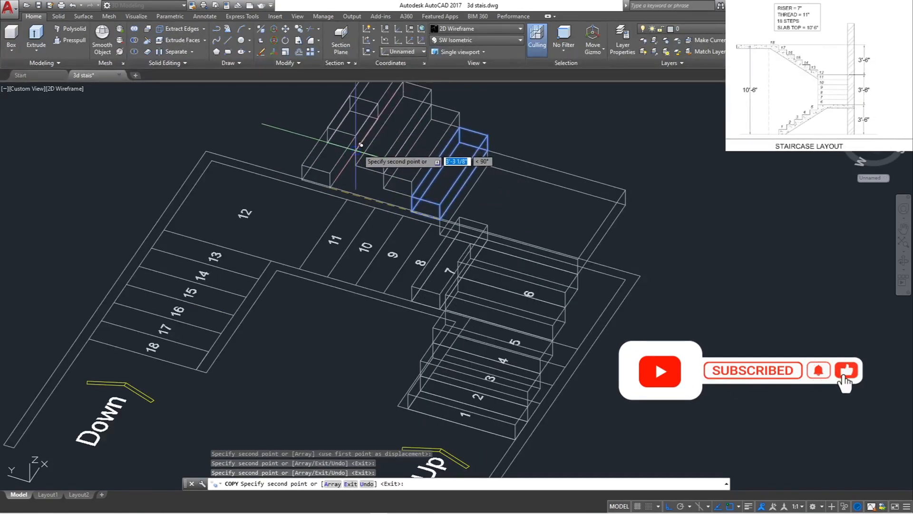
{"action": "key", "text": "Escape"}
{"action": "scroll", "coordinate": [430, 257], "scroll_direction": "down", "scroll_amount": 2}
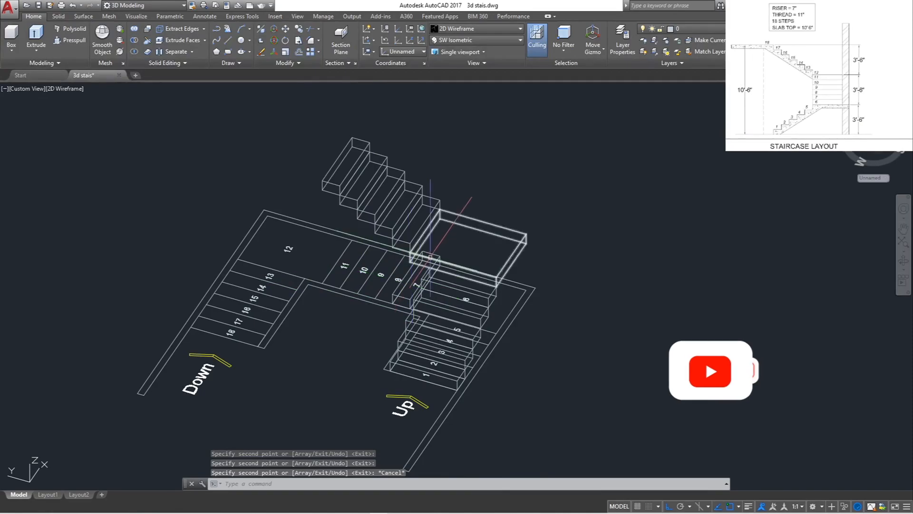
{"action": "key", "text": "Escape"}
{"action": "key", "text": "Escape"}
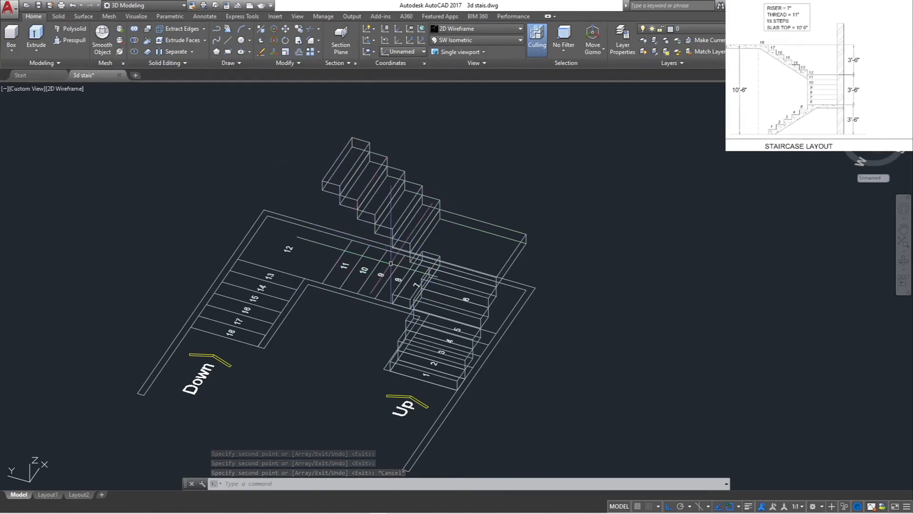
Step: Presspull the bounded area of the second corner landing (number 12) upward to a thickness of 7"
{"action": "scroll", "coordinate": [285, 257], "scroll_direction": "up", "scroll_amount": 2}
{"action": "scroll", "coordinate": [301, 261], "scroll_direction": "down", "scroll_amount": 2}
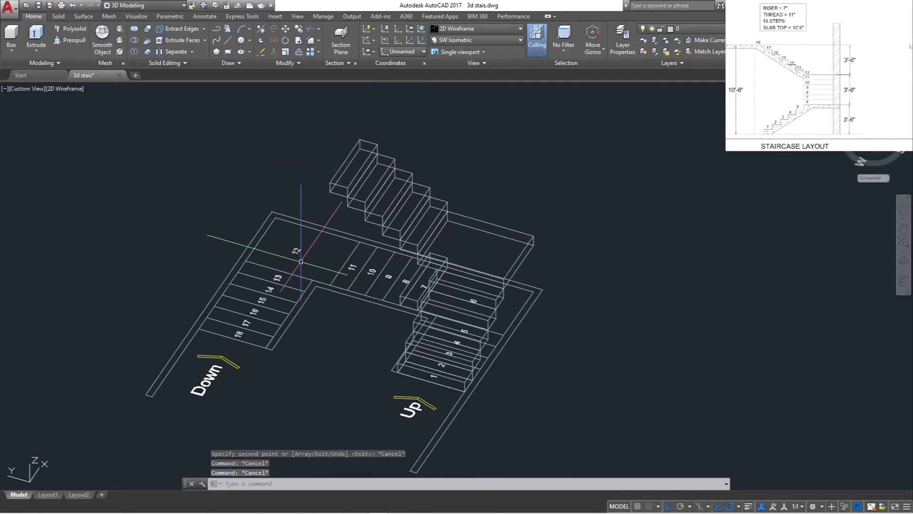
{"action": "left_click", "coordinate": [81, 42]}
{"action": "left_click", "coordinate": [293, 242]}
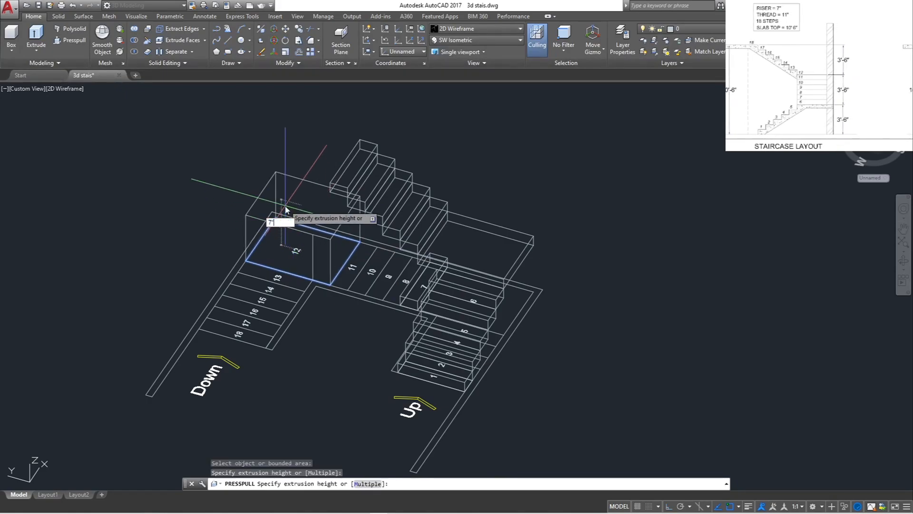
{"action": "key", "text": "Return"}
{"action": "key", "text": "Return"}
{"action": "scroll", "coordinate": [327, 274], "scroll_direction": "up", "scroll_amount": 2}
{"action": "left_click", "coordinate": [339, 271]}
{"action": "key", "text": "Escape"}
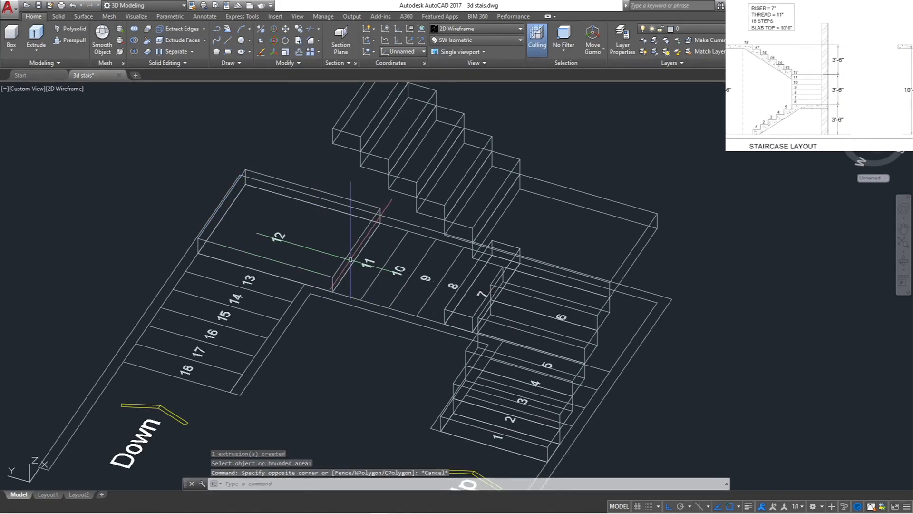
Step: Move the landing slab at number 12 straight up so it sits on top of step 11
{"action": "left_click", "coordinate": [348, 255]}
{"action": "type", "text": "m"}
{"action": "key", "text": "Return"}
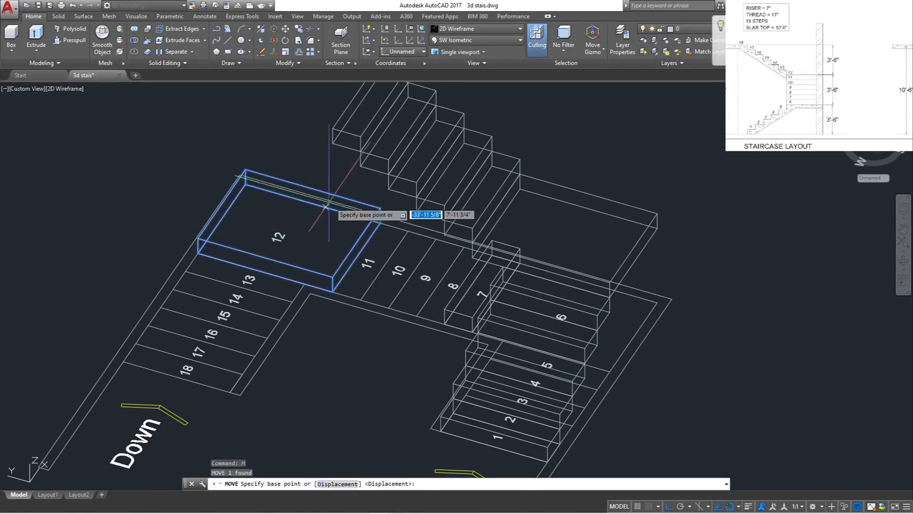
{"action": "left_click", "coordinate": [388, 215]}
{"action": "scroll", "coordinate": [357, 263], "scroll_direction": "down", "scroll_amount": 2}
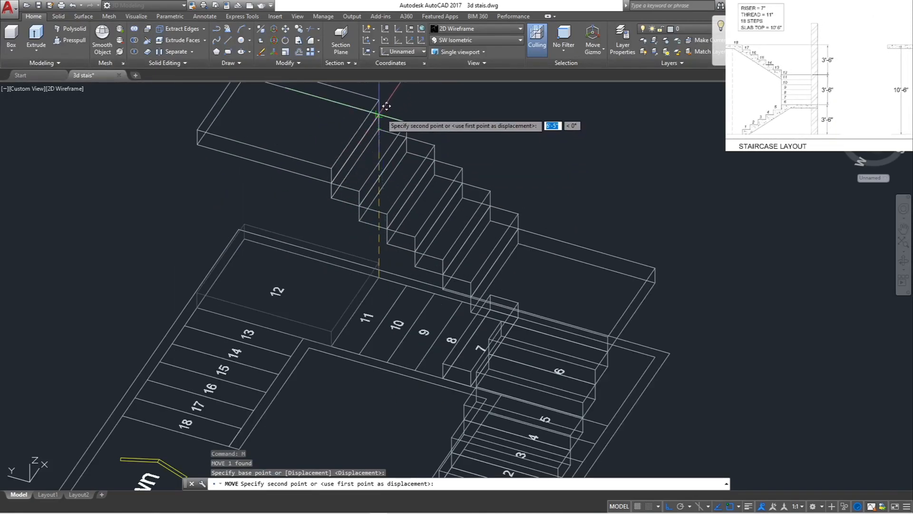
{"action": "left_click", "coordinate": [328, 177]}
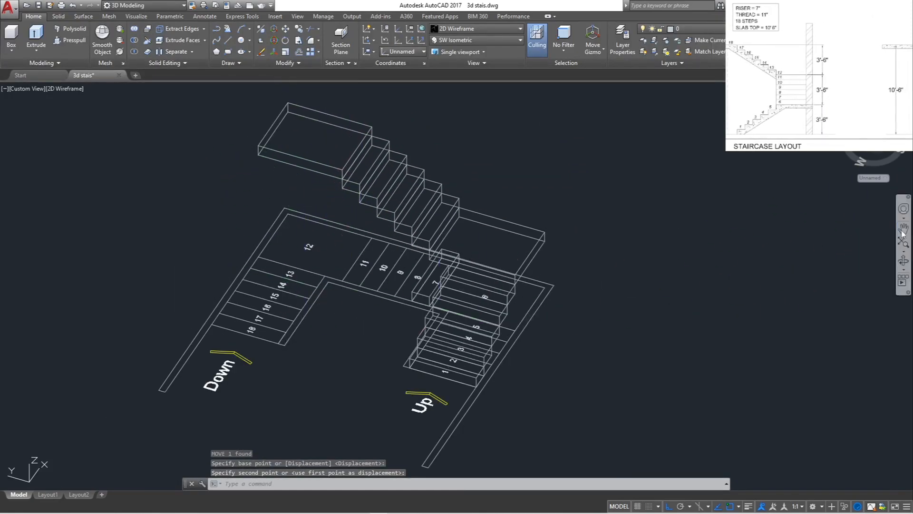
Step: Presspull the bounded tread area number 13 upward by 7"
{"action": "left_click", "coordinate": [904, 260]}
{"action": "left_click_drag", "start_coordinate": [568, 317], "coordinate": [478, 309]}
{"action": "key", "text": "Escape"}
{"action": "left_click", "coordinate": [70, 41]}
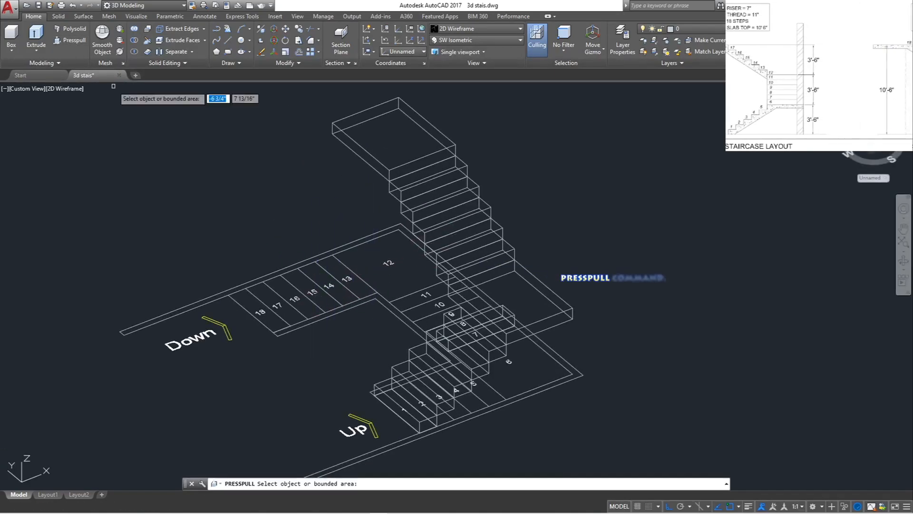
{"action": "left_click", "coordinate": [344, 282]}
{"action": "type", "text": "7\""}
{"action": "key", "text": "Return"}
{"action": "scroll", "coordinate": [343, 255], "scroll_direction": "up", "scroll_amount": 2}
{"action": "key", "text": "Return"}
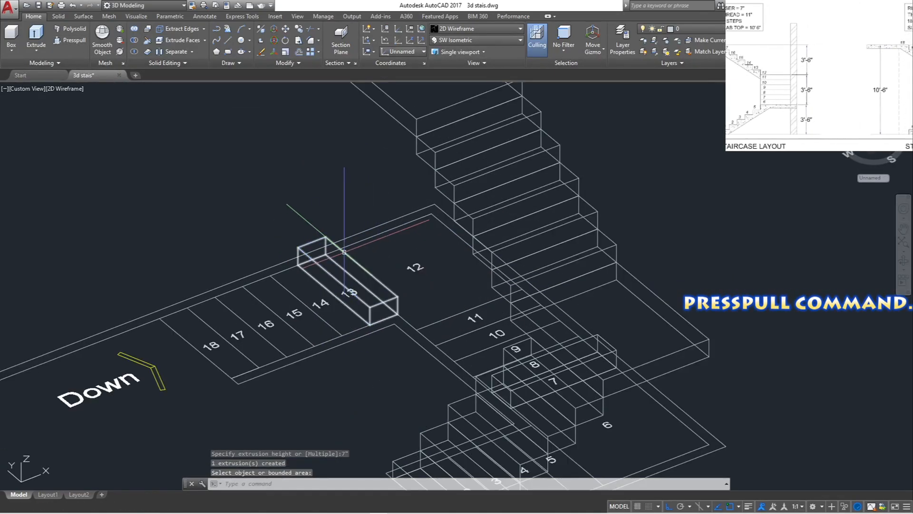
{"action": "left_click", "coordinate": [343, 255]}
{"action": "type", "text": "C"}
{"action": "key", "text": "Escape"}
{"action": "left_click", "coordinate": [363, 267]}
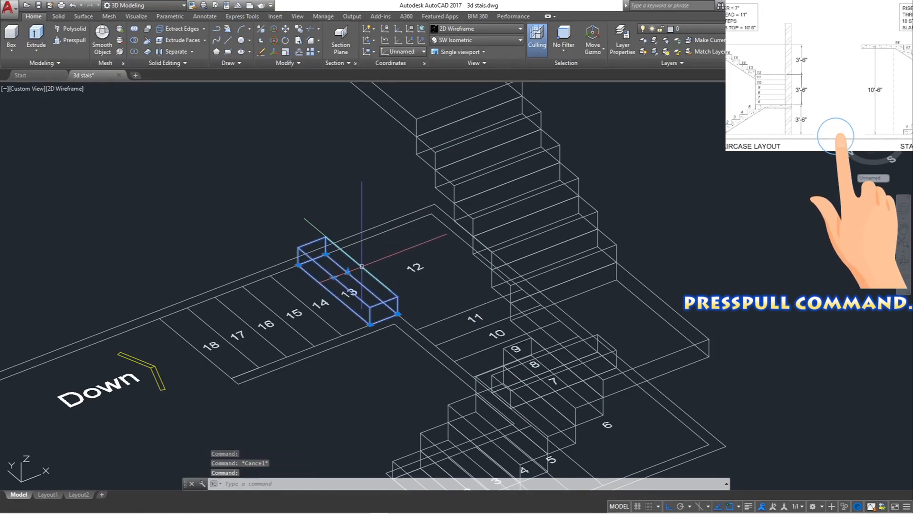
{"action": "type", "text": "M"}
{"action": "key", "text": "Return"}
{"action": "left_click", "coordinate": [398, 313]}
{"action": "scroll", "coordinate": [405, 306], "scroll_direction": "down", "scroll_amount": 3}
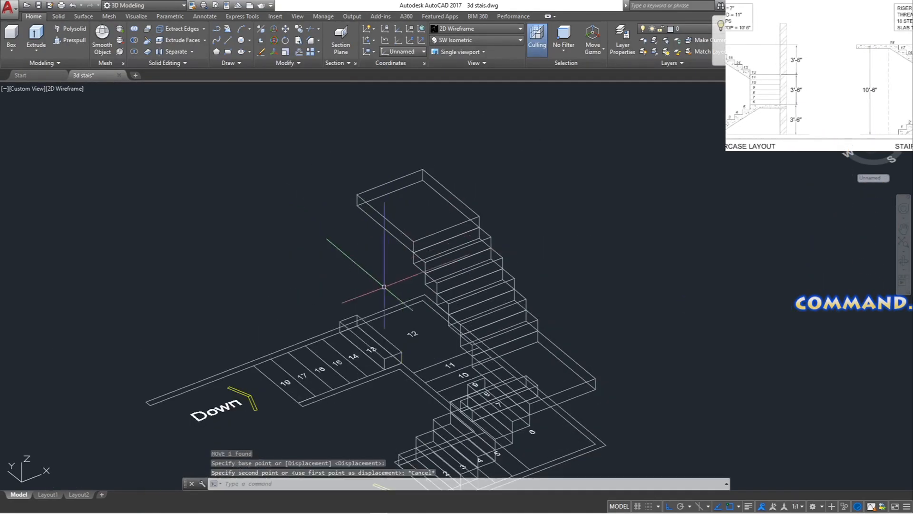
{"action": "key", "text": "Escape"}
{"action": "key", "text": "Escape"}
Step: Move the tread 13 solid straight up by its inner corner to the top level of the upper landing
{"action": "type", "text": "M"}
{"action": "key", "text": "Return"}
{"action": "scroll", "coordinate": [362, 327], "scroll_direction": "up", "scroll_amount": 3}
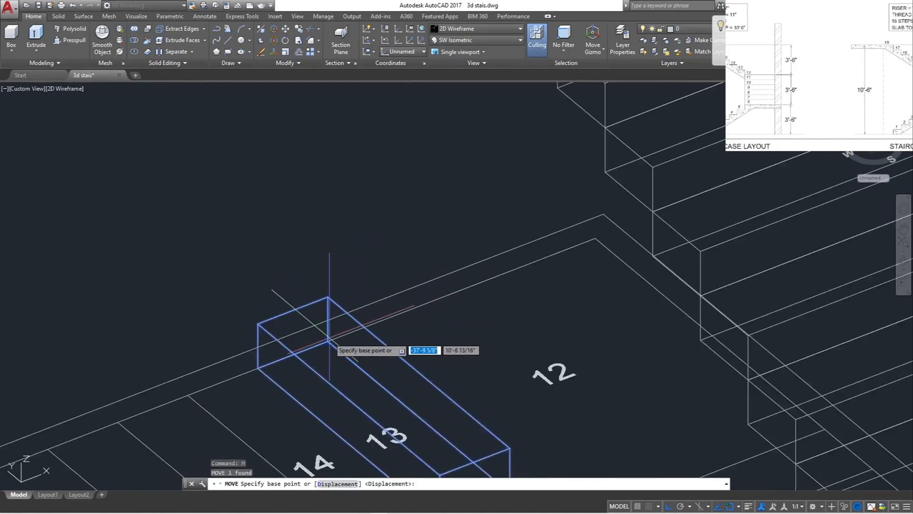
{"action": "left_click", "coordinate": [357, 325]}
{"action": "scroll", "coordinate": [336, 332], "scroll_direction": "down", "scroll_amount": 3}
{"action": "left_click", "coordinate": [329, 130]}
{"action": "key", "text": "Escape"}
Step: Copy the raised tread 13 solid five times, corner to corner, to build rising steps 14 to 18
{"action": "left_click", "coordinate": [369, 183]}
{"action": "scroll", "coordinate": [361, 184], "scroll_direction": "down", "scroll_amount": 2}
{"action": "type", "text": "co"}
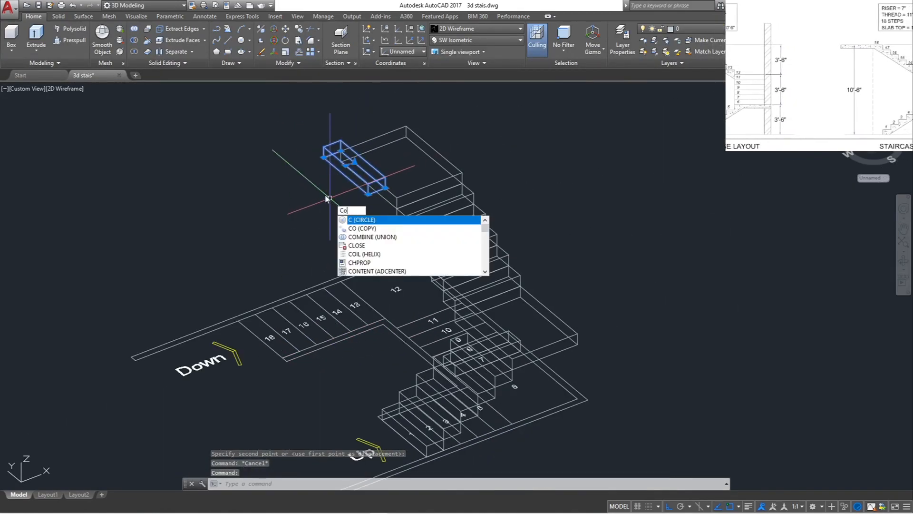
{"action": "key", "text": "Return"}
{"action": "scroll", "coordinate": [381, 195], "scroll_direction": "up", "scroll_amount": 2}
{"action": "left_click", "coordinate": [366, 192]}
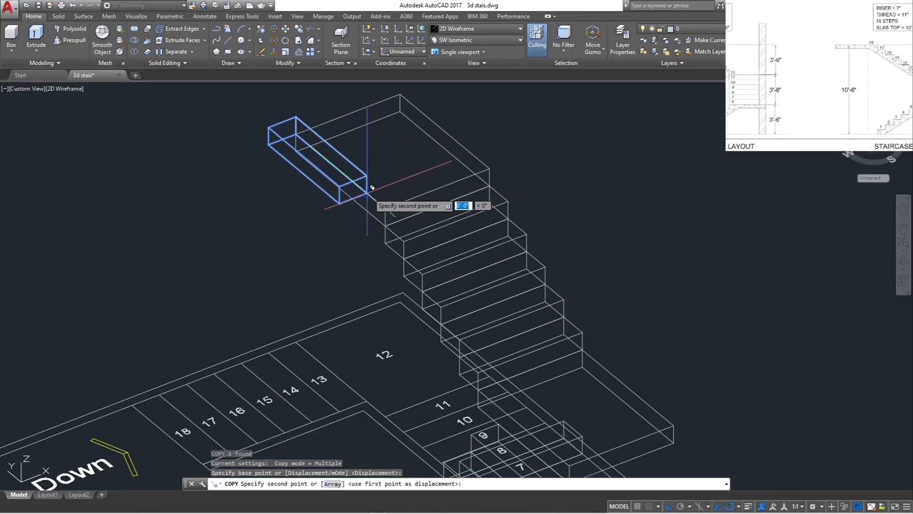
{"action": "scroll", "coordinate": [340, 187], "scroll_direction": "down", "scroll_amount": 2}
{"action": "left_click", "coordinate": [322, 182]}
{"action": "scroll", "coordinate": [323, 177], "scroll_direction": "up", "scroll_amount": 2}
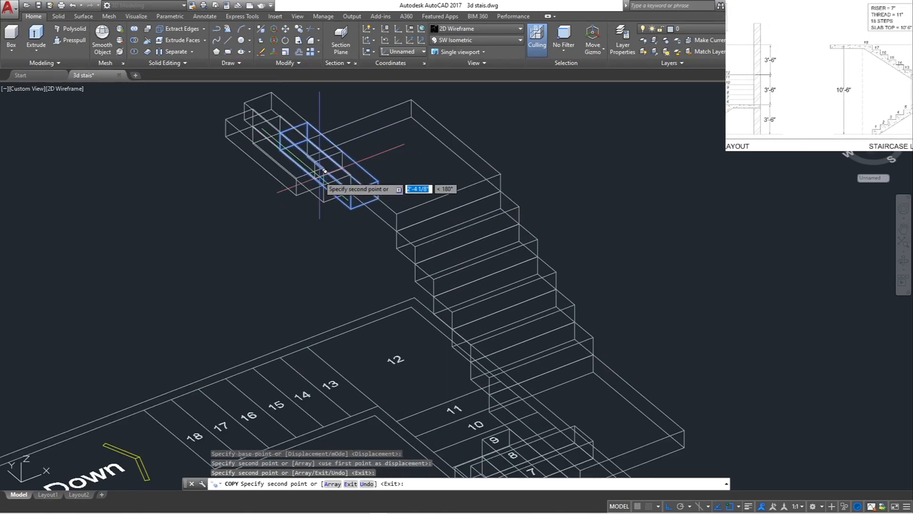
{"action": "left_click", "coordinate": [296, 180]}
{"action": "scroll", "coordinate": [293, 175], "scroll_direction": "up", "scroll_amount": 2}
{"action": "scroll", "coordinate": [276, 167], "scroll_direction": "down", "scroll_amount": 2}
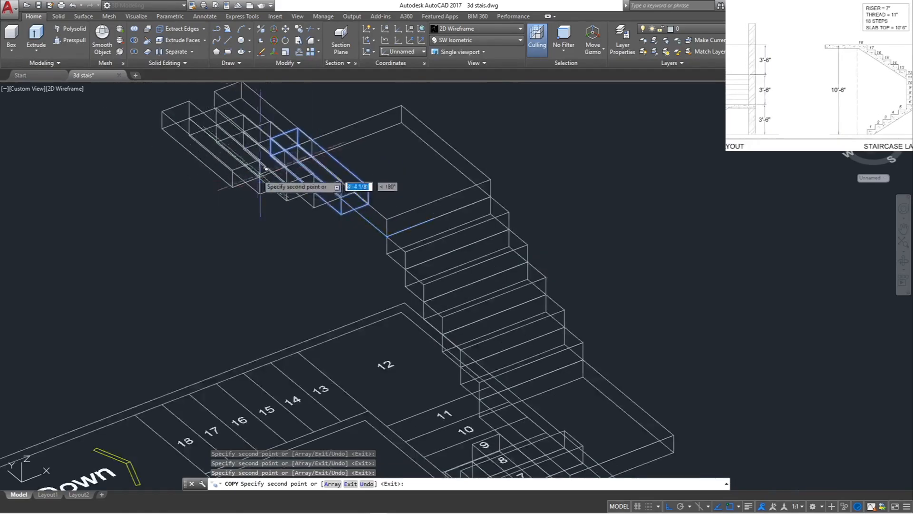
{"action": "scroll", "coordinate": [260, 226], "scroll_direction": "down", "scroll_amount": 4}
{"action": "key", "text": "Escape"}
{"action": "scroll", "coordinate": [255, 183], "scroll_direction": "up", "scroll_amount": 4}
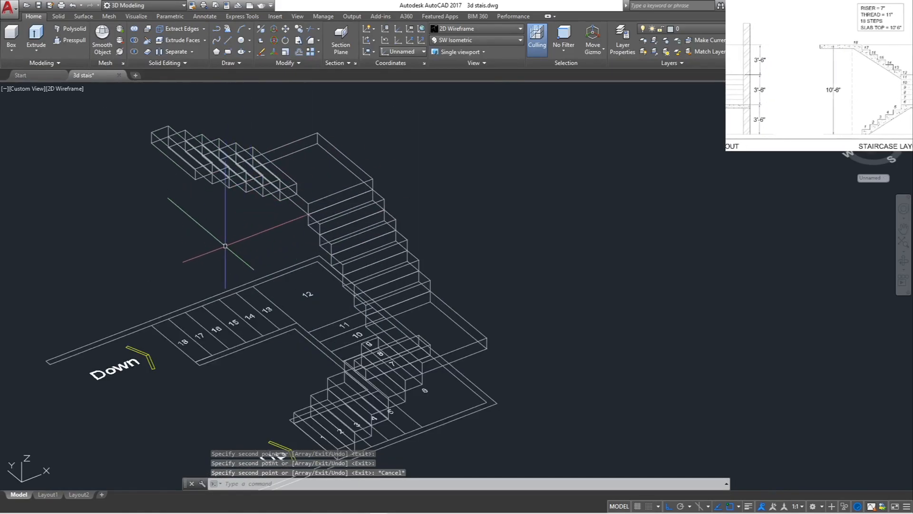
Step: Orbit around the whole staircase and set the visual style to Realistic
{"action": "scroll", "coordinate": [271, 319], "scroll_direction": "down", "scroll_amount": 2}
{"action": "middle_click_drag", "start_coordinate": [276, 400], "coordinate": [412, 276], "text": "shift"}
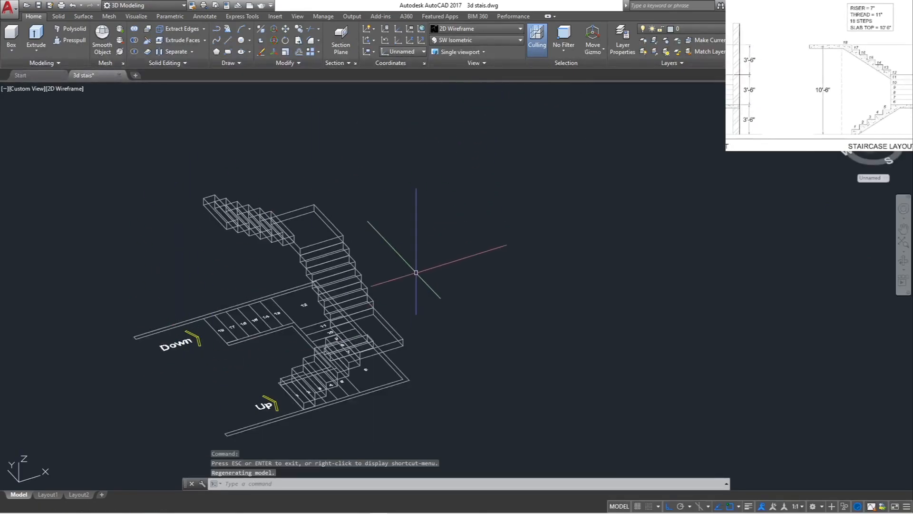
{"action": "left_click", "coordinate": [490, 41]}
{"action": "left_click", "coordinate": [471, 30]}
{"action": "left_click", "coordinate": [565, 53]}
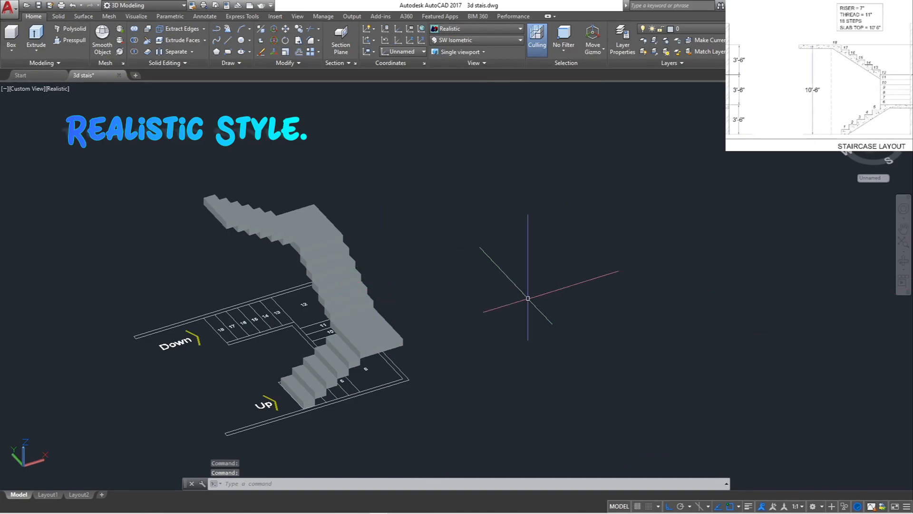
Step: Apply the Flat - Gray 1 concrete material to the upper landing slab from the document materials
{"action": "scroll", "coordinate": [300, 319], "scroll_direction": "up", "scroll_amount": 3}
{"action": "scroll", "coordinate": [353, 295], "scroll_direction": "down", "scroll_amount": 4}
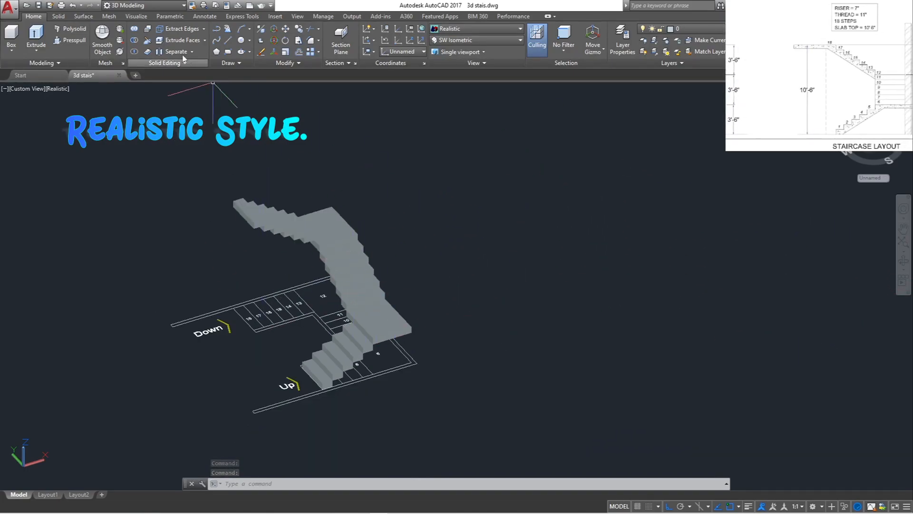
{"action": "left_click", "coordinate": [136, 17]}
{"action": "left_click", "coordinate": [501, 28]}
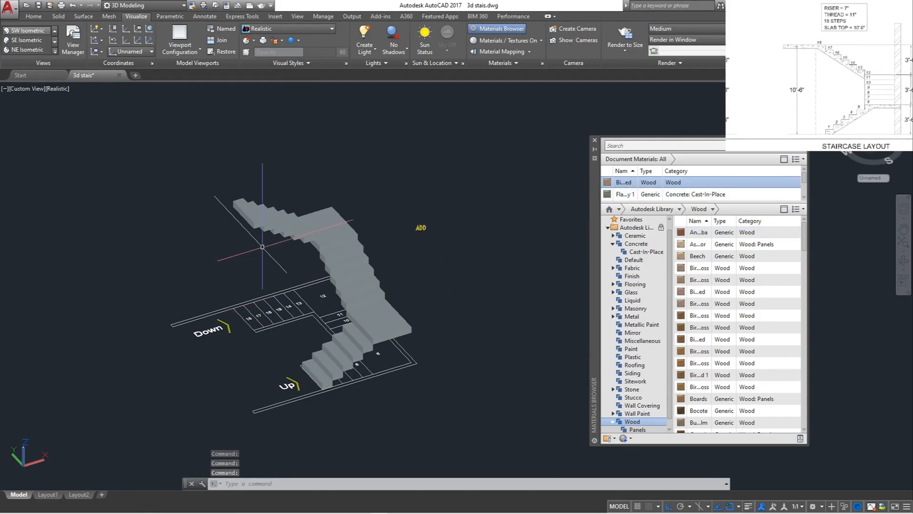
{"action": "left_click", "coordinate": [354, 236]}
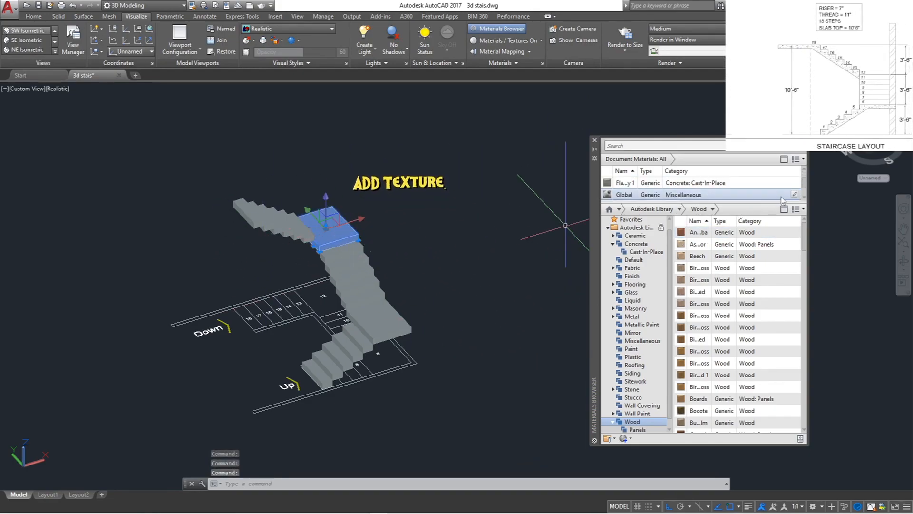
{"action": "double_click", "coordinate": [707, 194]}
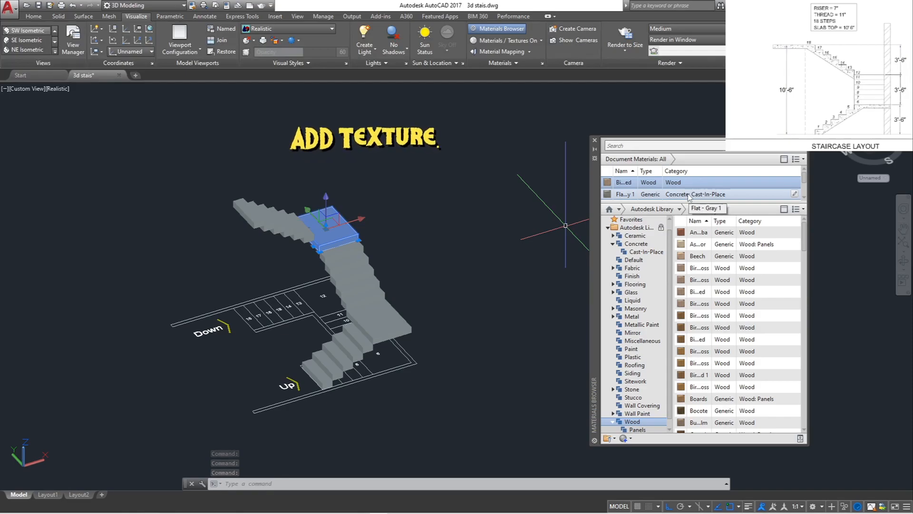
{"action": "scroll", "coordinate": [635, 199], "scroll_direction": "down", "scroll_amount": 1}
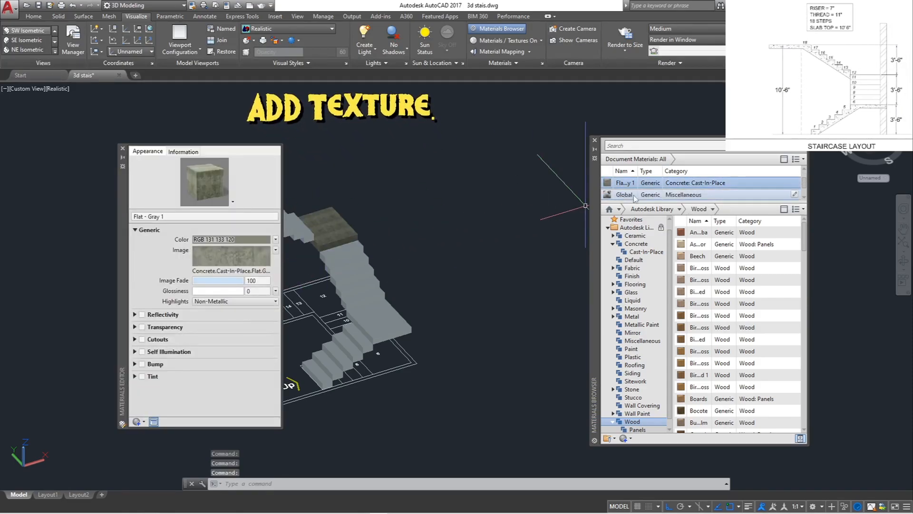
Step: Apply the Panels - Reveal Smooth concrete material to the upper landing slab from the document materials
{"action": "left_click", "coordinate": [716, 195]}
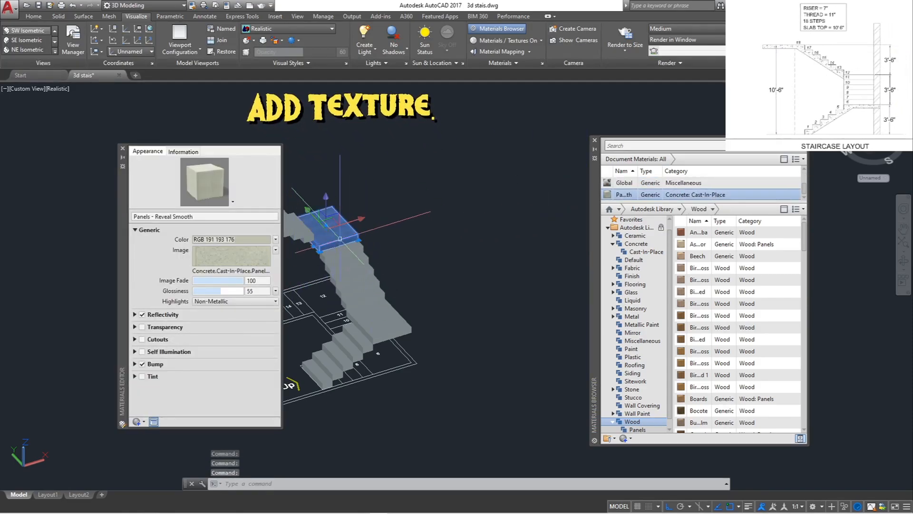
{"action": "left_click", "coordinate": [122, 151]}
Step: Match the upper landing's properties onto all the stair steps and the lower landing, and close the materials browser
{"action": "scroll", "coordinate": [324, 218], "scroll_direction": "up", "scroll_amount": 5}
{"action": "left_click", "coordinate": [372, 228]}
{"action": "type", "text": "MA"}
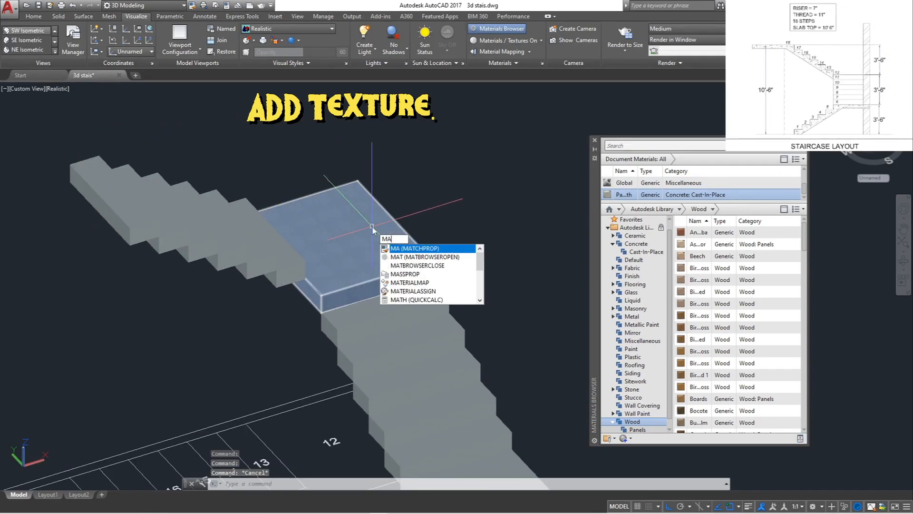
{"action": "key", "text": "Return"}
{"action": "left_click", "coordinate": [381, 240]}
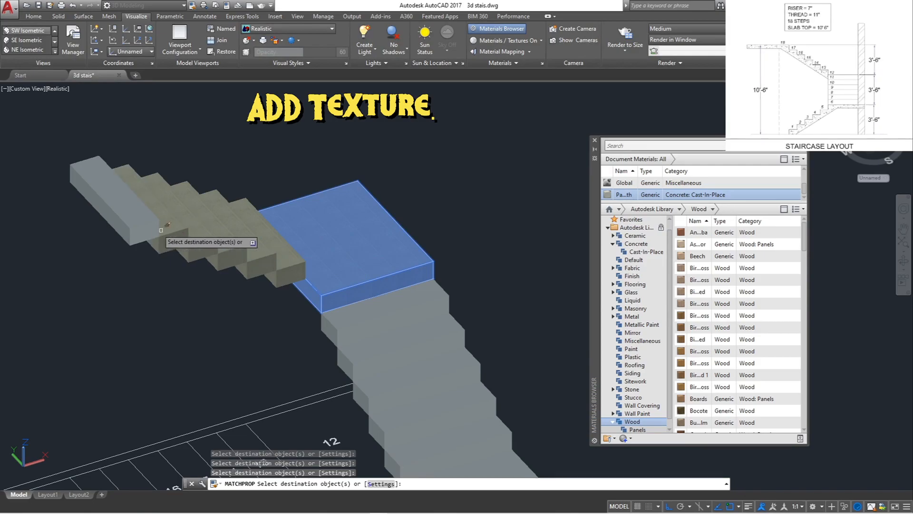
{"action": "left_click", "coordinate": [141, 212]}
{"action": "scroll", "coordinate": [116, 158], "scroll_direction": "down", "scroll_amount": 2}
{"action": "left_click", "coordinate": [335, 363]}
{"action": "left_click", "coordinate": [326, 336]}
{"action": "left_click", "coordinate": [321, 314]}
{"action": "left_click", "coordinate": [315, 292]}
{"action": "left_click", "coordinate": [309, 269]}
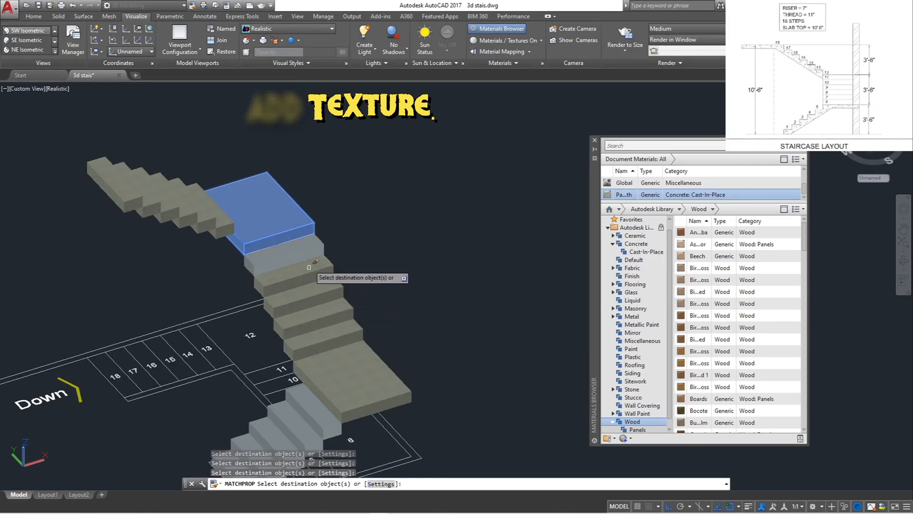
{"action": "scroll", "coordinate": [309, 269], "scroll_direction": "down", "scroll_amount": 2}
{"action": "key", "text": "Escape"}
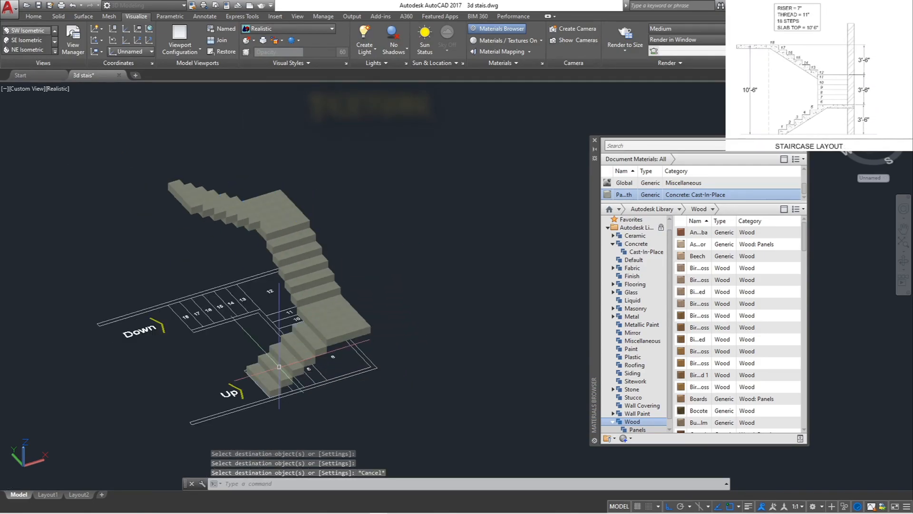
{"action": "scroll", "coordinate": [281, 304], "scroll_direction": "up", "scroll_amount": 2}
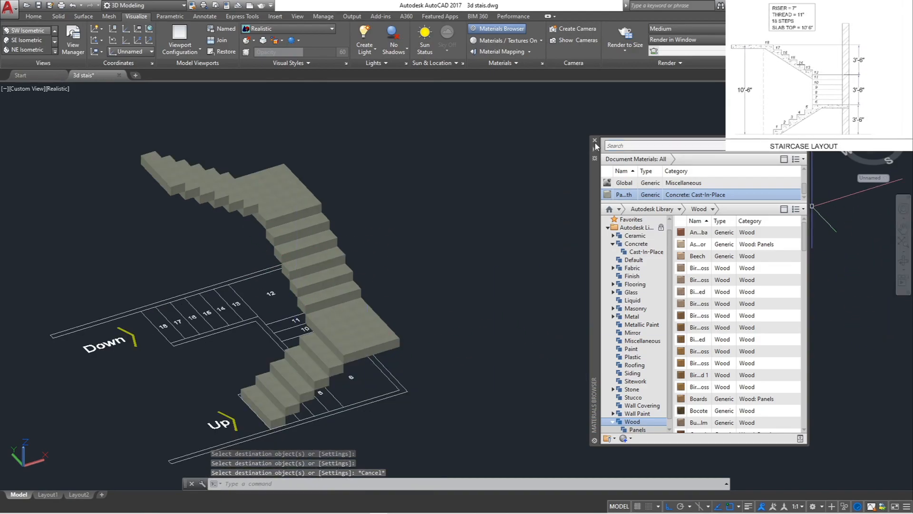
{"action": "left_click", "coordinate": [594, 141]}
Step: Presspull the inner U-shaped wall outline between the flights to a height of 10'-6"
{"action": "left_click", "coordinate": [903, 260]}
{"action": "left_click_drag", "start_coordinate": [642, 267], "coordinate": [670, 304]}
{"action": "scroll", "coordinate": [307, 323], "scroll_direction": "up", "scroll_amount": 2}
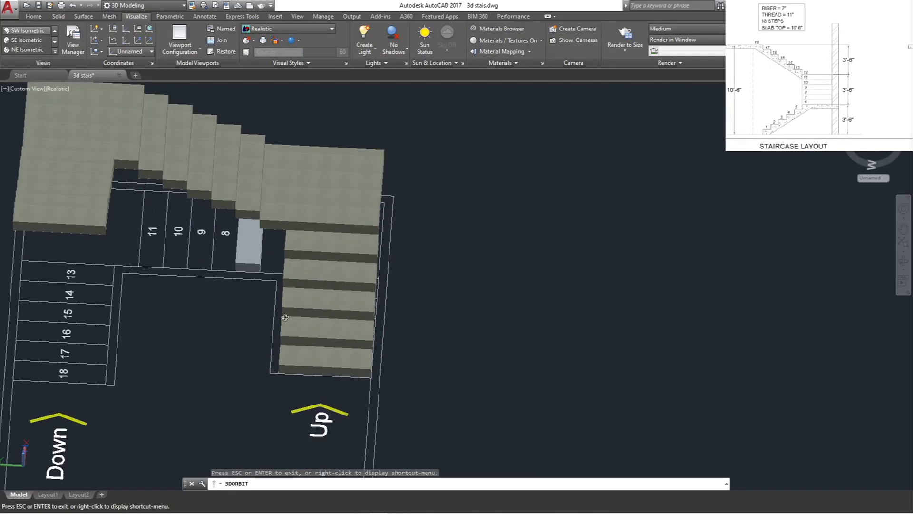
{"action": "key", "text": "Escape"}
{"action": "left_click", "coordinate": [34, 17]}
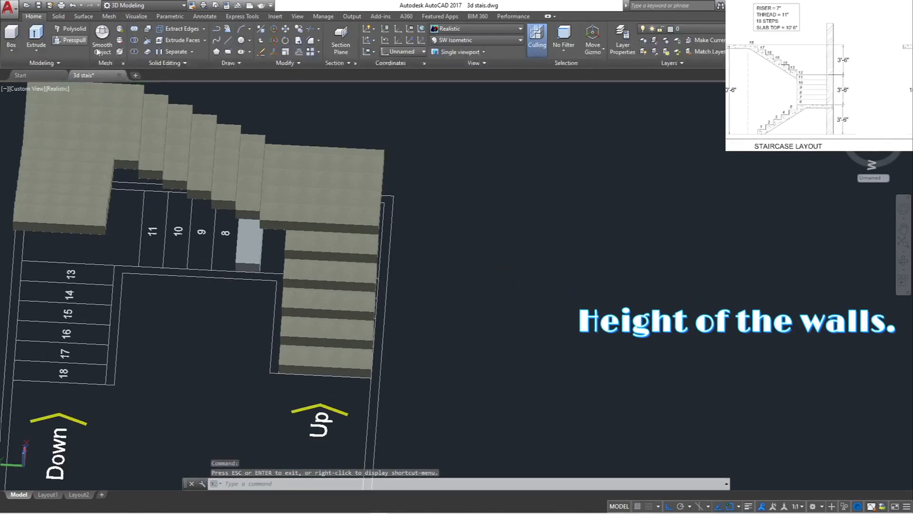
{"action": "left_click", "coordinate": [62, 44]}
{"action": "left_click", "coordinate": [211, 274]}
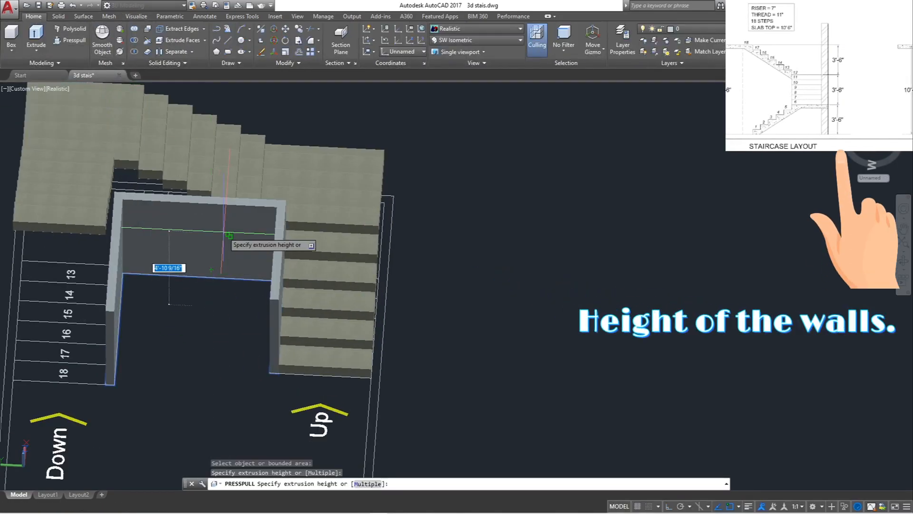
{"action": "type", "text": "10'-"}
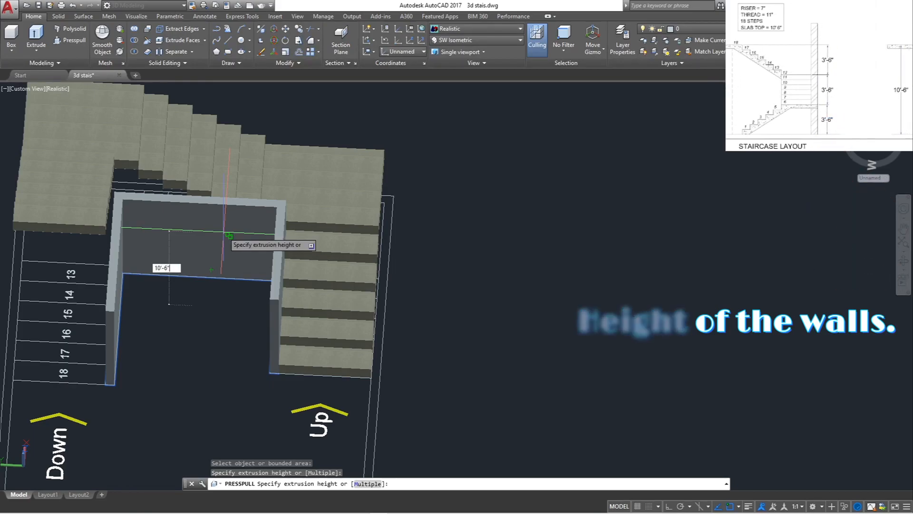
{"action": "type", "text": "6\""}
{"action": "key", "text": "Return"}
{"action": "scroll", "coordinate": [520, 292], "scroll_direction": "down", "scroll_amount": 4}
{"action": "scroll", "coordinate": [471, 295], "scroll_direction": "up", "scroll_amount": 3}
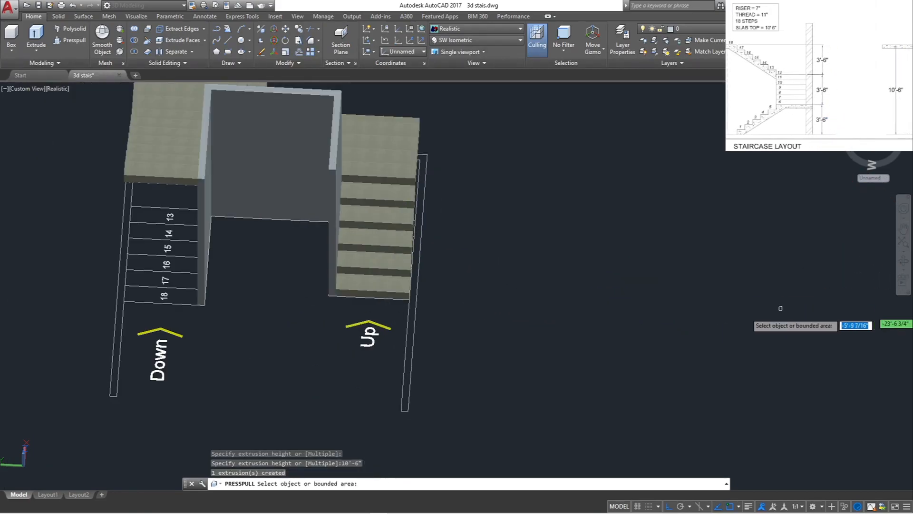
{"action": "key", "text": "Escape"}
Step: Orbit around the staircase to examine the inner wall's height against the top step and the flights
{"action": "middle_click_drag", "start_coordinate": [780, 308], "coordinate": [538, 167], "text": "shift"}
{"action": "scroll", "coordinate": [428, 215], "scroll_direction": "up", "scroll_amount": 8}
{"action": "scroll", "coordinate": [435, 192], "scroll_direction": "down", "scroll_amount": 2}
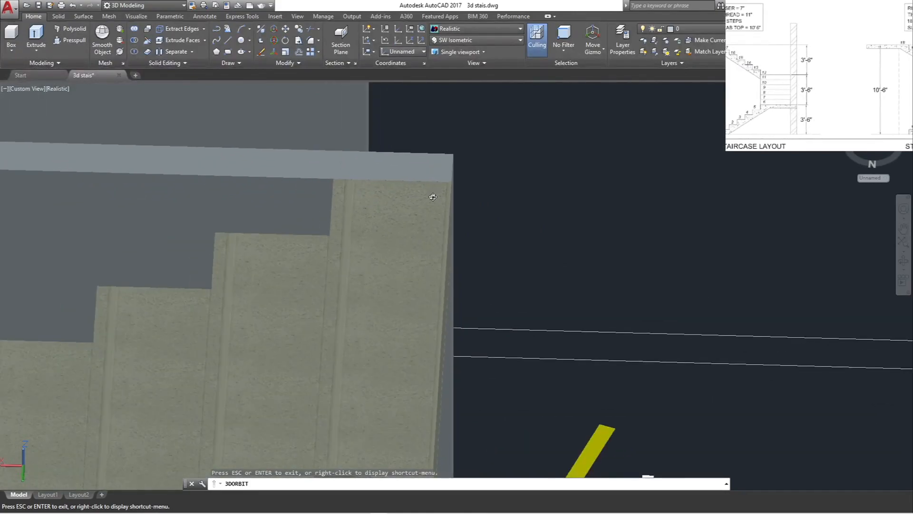
{"action": "scroll", "coordinate": [435, 193], "scroll_direction": "down", "scroll_amount": 8}
{"action": "middle_click_drag", "start_coordinate": [620, 269], "coordinate": [316, 263], "text": "shift"}
{"action": "scroll", "coordinate": [463, 280], "scroll_direction": "down", "scroll_amount": 2}
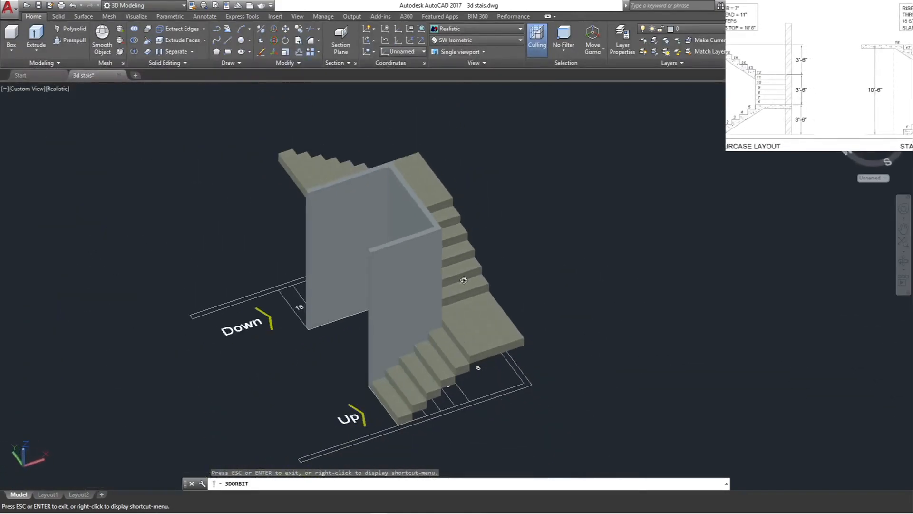
{"action": "scroll", "coordinate": [463, 280], "scroll_direction": "down", "scroll_amount": 3}
{"action": "scroll", "coordinate": [402, 340], "scroll_direction": "up", "scroll_amount": 4}
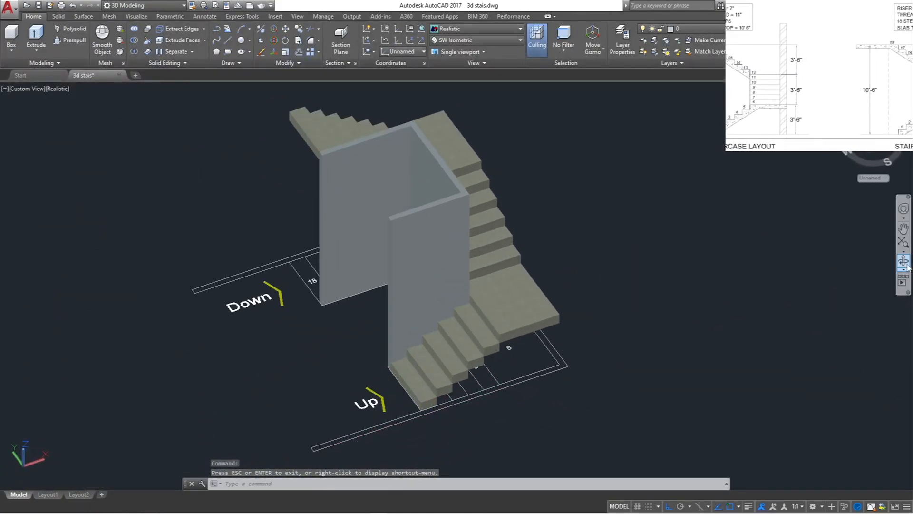
{"action": "left_click", "coordinate": [907, 264]}
{"action": "left_click_drag", "start_coordinate": [754, 274], "coordinate": [722, 310]}
{"action": "scroll", "coordinate": [734, 241], "scroll_direction": "down", "scroll_amount": 2}
{"action": "key", "text": "Escape"}
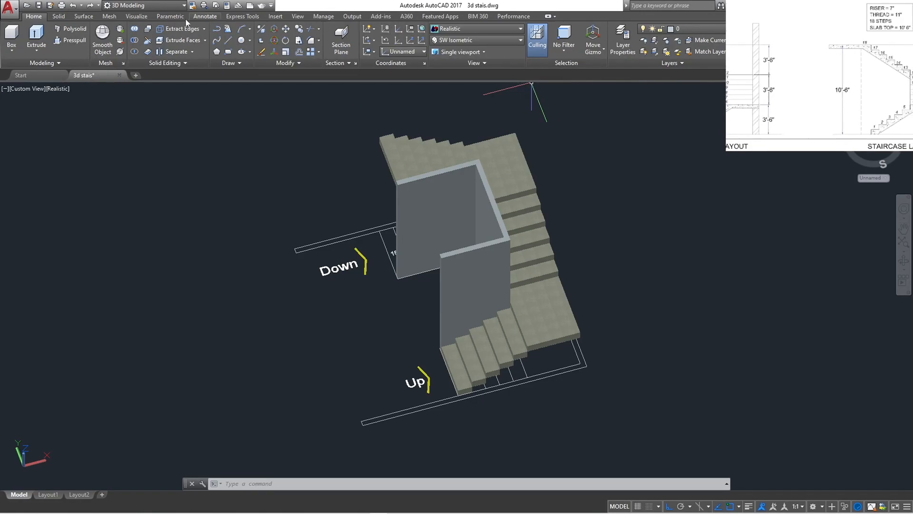
Step: Apply the Birch - Natural Polished wood material to the topmost step and close the material windows
{"action": "left_click", "coordinate": [137, 17]}
{"action": "left_click", "coordinate": [484, 30]}
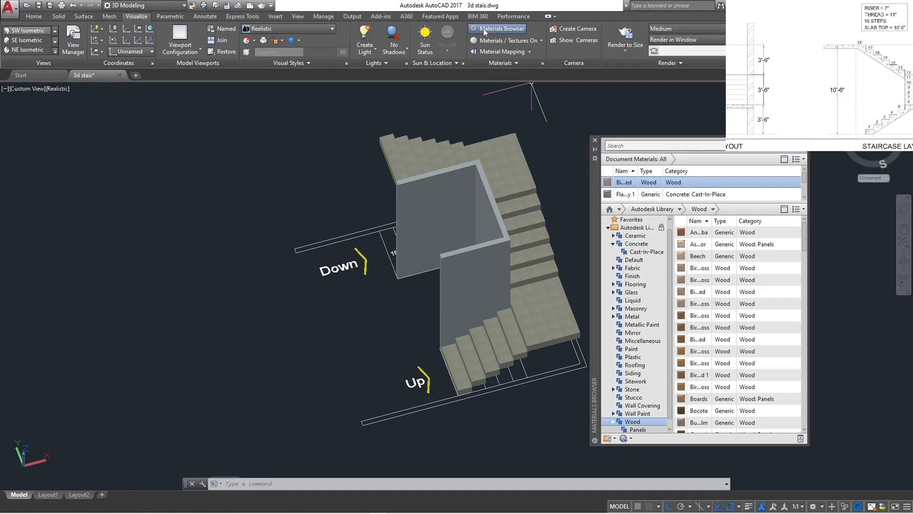
{"action": "double_click", "coordinate": [673, 184]}
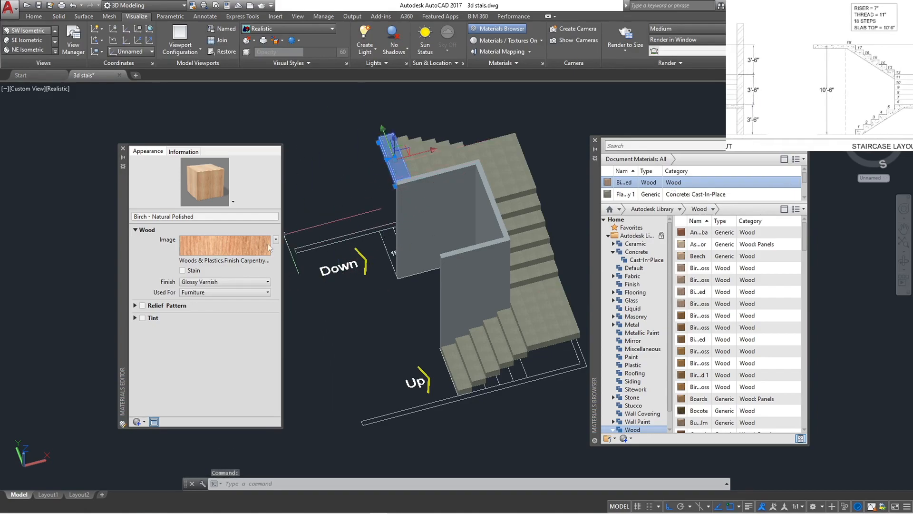
{"action": "left_click", "coordinate": [234, 248]}
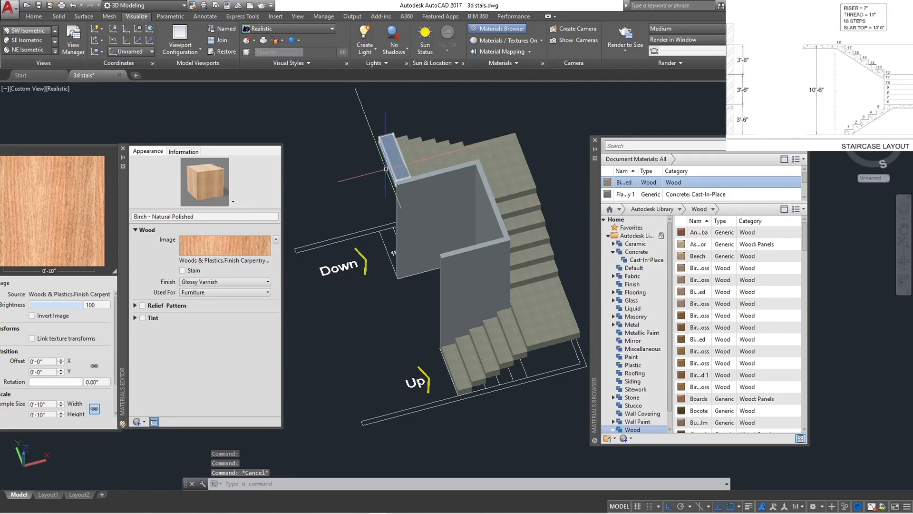
{"action": "left_click", "coordinate": [395, 157]}
{"action": "left_click", "coordinate": [392, 164]}
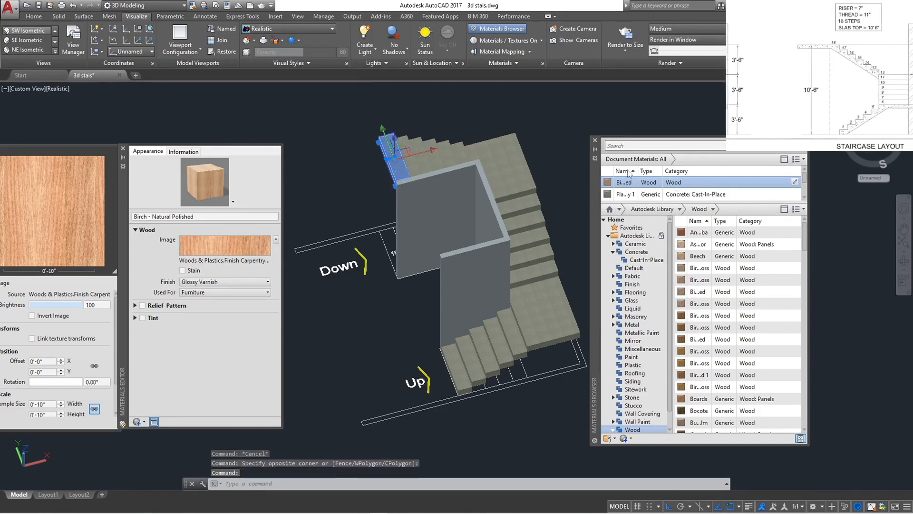
{"action": "left_click", "coordinate": [641, 180]}
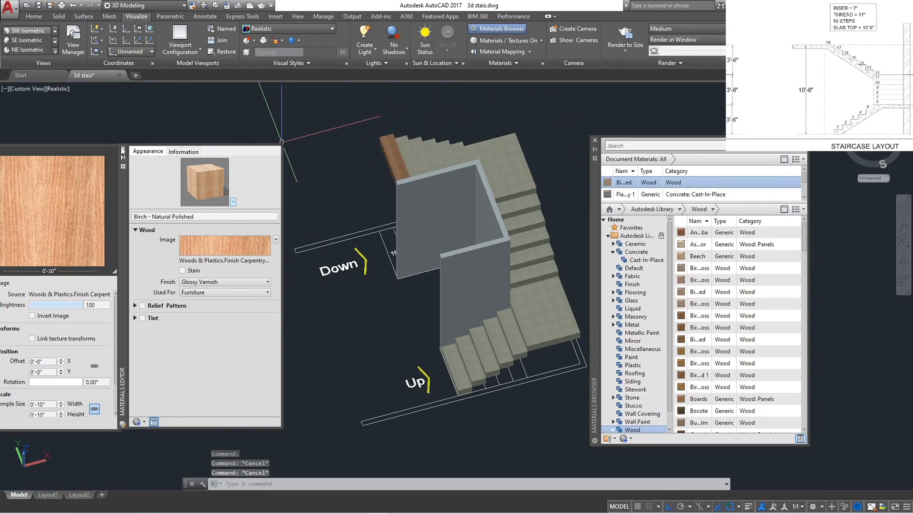
{"action": "left_click", "coordinate": [122, 150]}
{"action": "left_click", "coordinate": [595, 141]}
{"action": "key", "text": "Escape"}
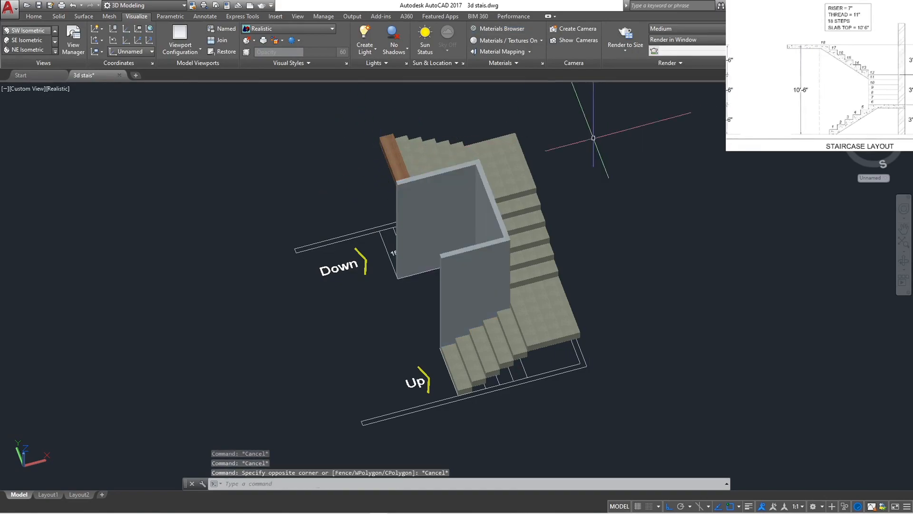
Step: Match the topmost step's properties onto all the other steps and both landings
{"action": "type", "text": "ma"}
{"action": "key", "text": "Return"}
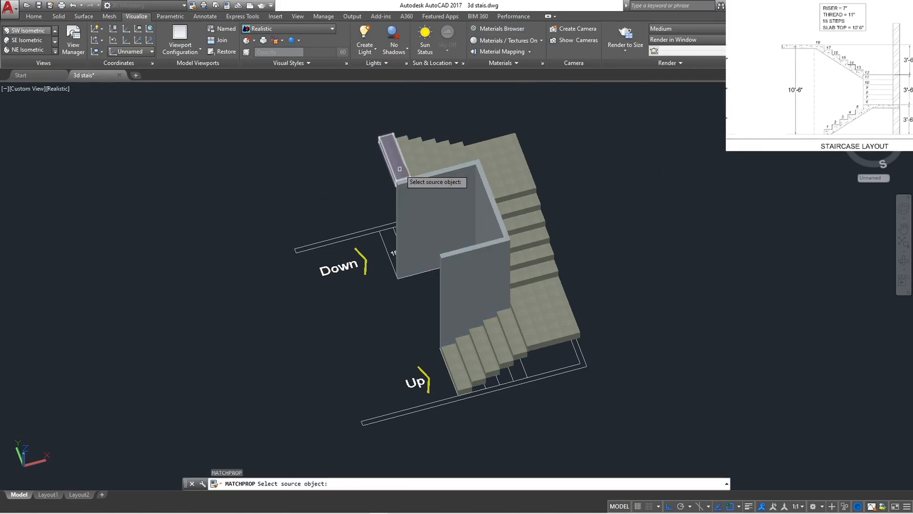
{"action": "left_click", "coordinate": [400, 169]}
{"action": "left_click", "coordinate": [412, 164]}
{"action": "left_click", "coordinate": [422, 158]}
{"action": "left_click", "coordinate": [435, 155]}
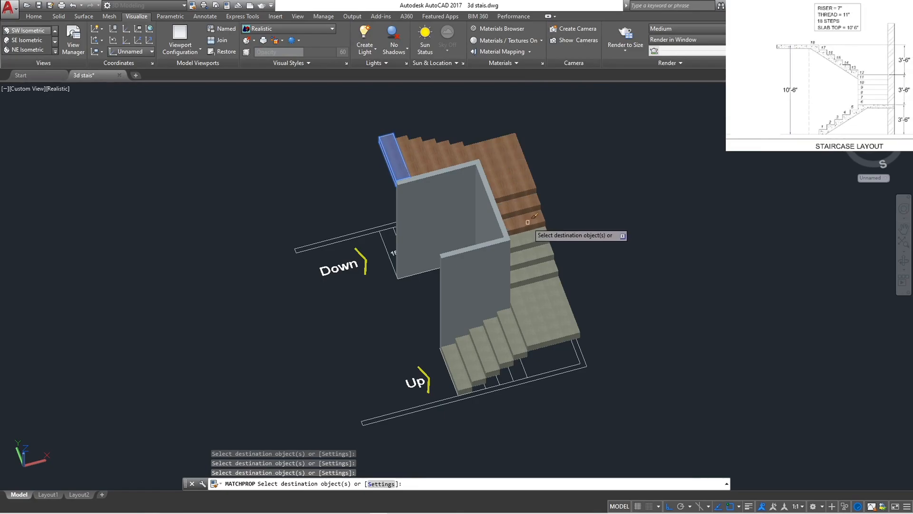
{"action": "left_click", "coordinate": [533, 275]}
{"action": "left_click", "coordinate": [544, 289]}
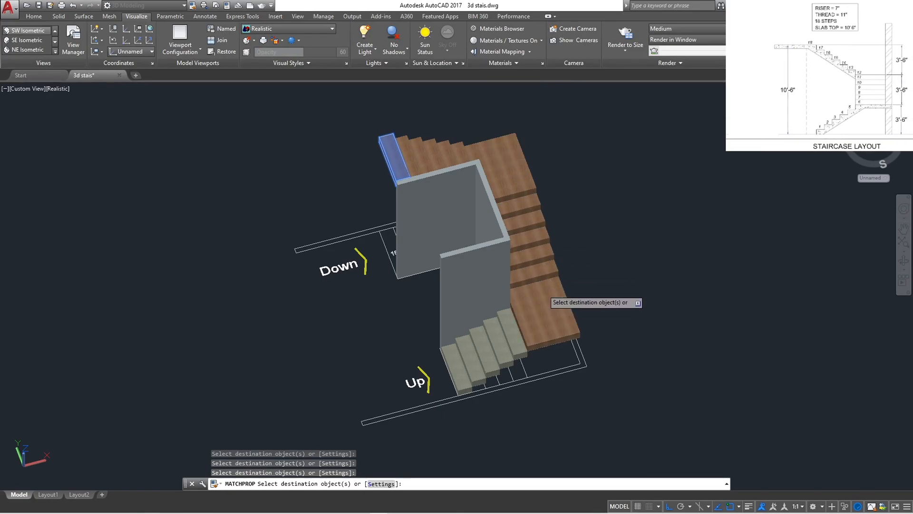
{"action": "left_click", "coordinate": [470, 360]}
{"action": "left_click", "coordinate": [454, 374]}
{"action": "key", "text": "Escape"}
Step: Apply the Flat - Gray 1 concrete material to the inner U-shaped wall and close the material windows
{"action": "middle_click_drag", "start_coordinate": [599, 297], "coordinate": [617, 282], "text": "shift"}
{"action": "left_click", "coordinate": [488, 212]}
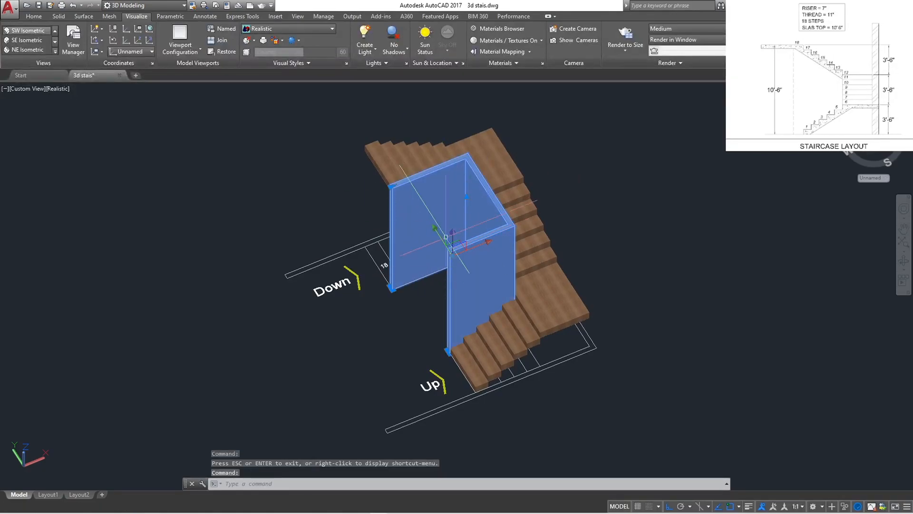
{"action": "left_click", "coordinate": [499, 29]}
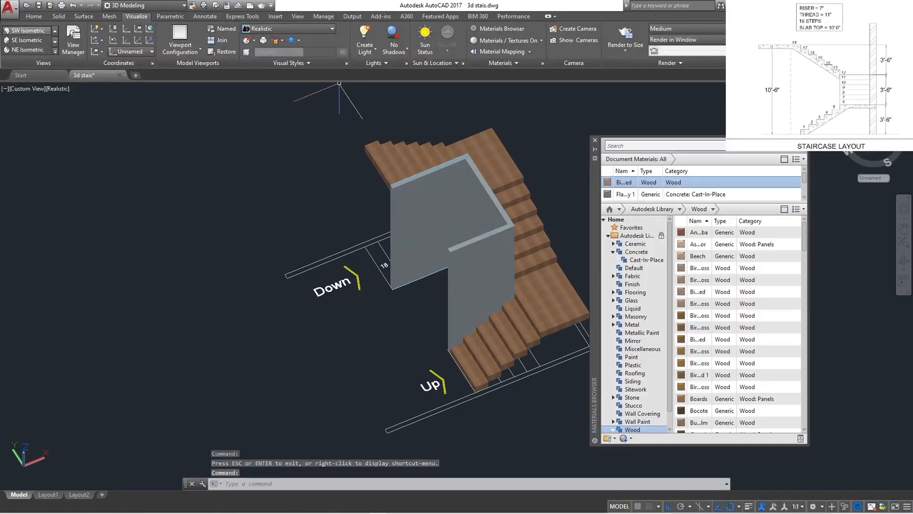
{"action": "double_click", "coordinate": [745, 194]}
{"action": "left_click", "coordinate": [248, 257]}
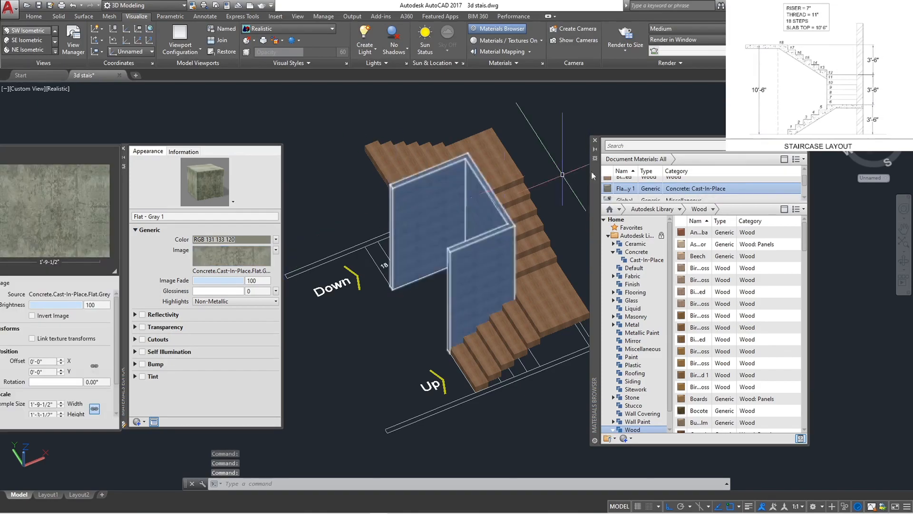
{"action": "key", "text": "Escape"}
{"action": "left_click", "coordinate": [595, 141]}
{"action": "left_click", "coordinate": [123, 148]}
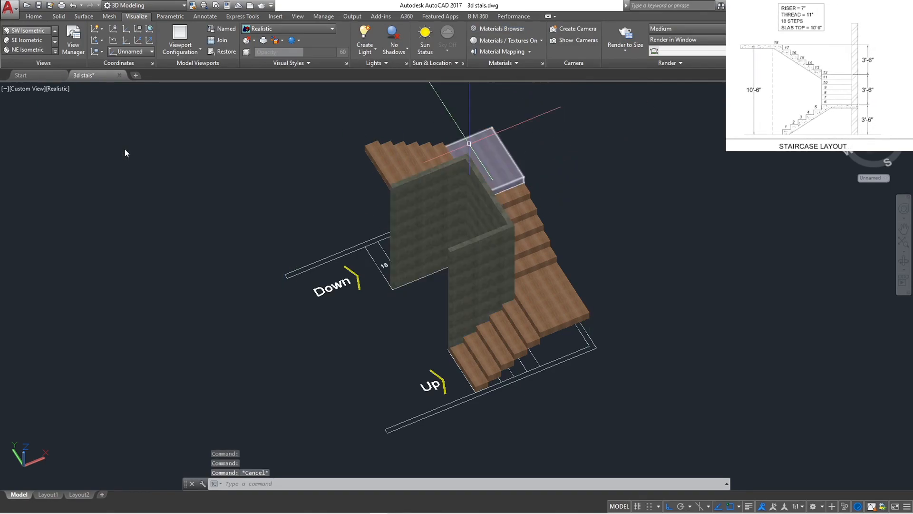
Step: Orbit around the staircase to examine the wooden steps and the concrete inner wall from several sides
{"action": "middle_click_drag", "start_coordinate": [748, 241], "coordinate": [500, 259], "text": "shift"}
{"action": "left_click_drag", "start_coordinate": [500, 259], "coordinate": [489, 200]}
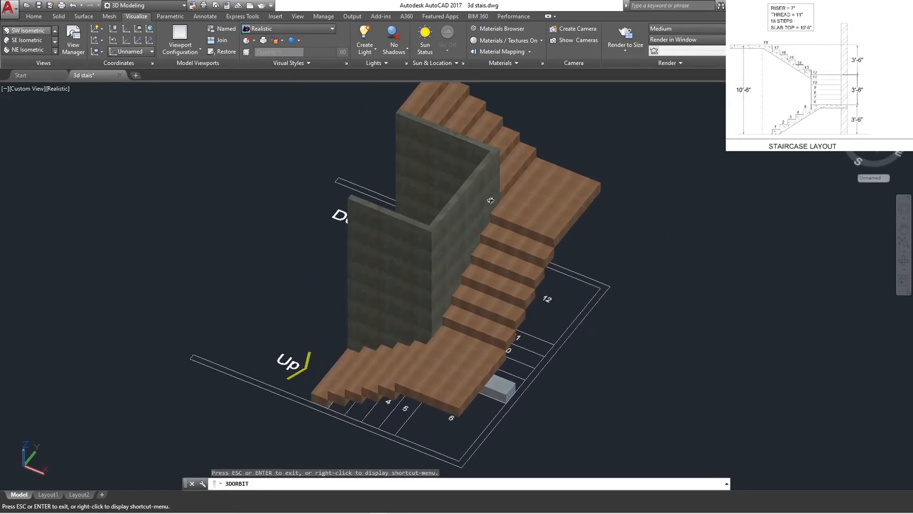
{"action": "scroll", "coordinate": [490, 200], "scroll_direction": "up", "scroll_amount": 4}
{"action": "left_click_drag", "start_coordinate": [554, 206], "coordinate": [427, 202]}
{"action": "scroll", "coordinate": [590, 153], "scroll_direction": "up", "scroll_amount": 4}
{"action": "left_click_drag", "start_coordinate": [695, 184], "coordinate": [522, 249]}
{"action": "scroll", "coordinate": [523, 257], "scroll_direction": "down", "scroll_amount": 5}
{"action": "left_click_drag", "start_coordinate": [400, 270], "coordinate": [657, 381]}
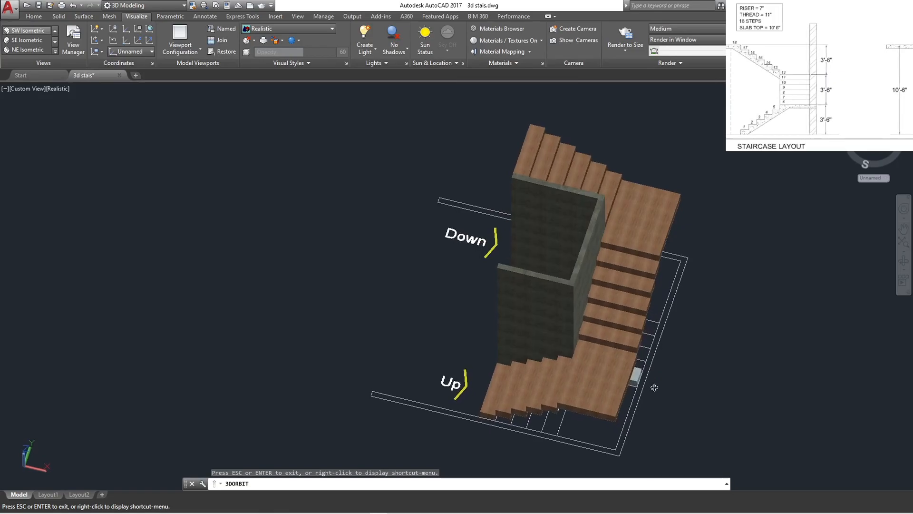
{"action": "key", "text": "Escape"}
Step: Presspull the outer U-shaped wall outline around the staircase to a height of 10'-6"
{"action": "left_click", "coordinate": [34, 17]}
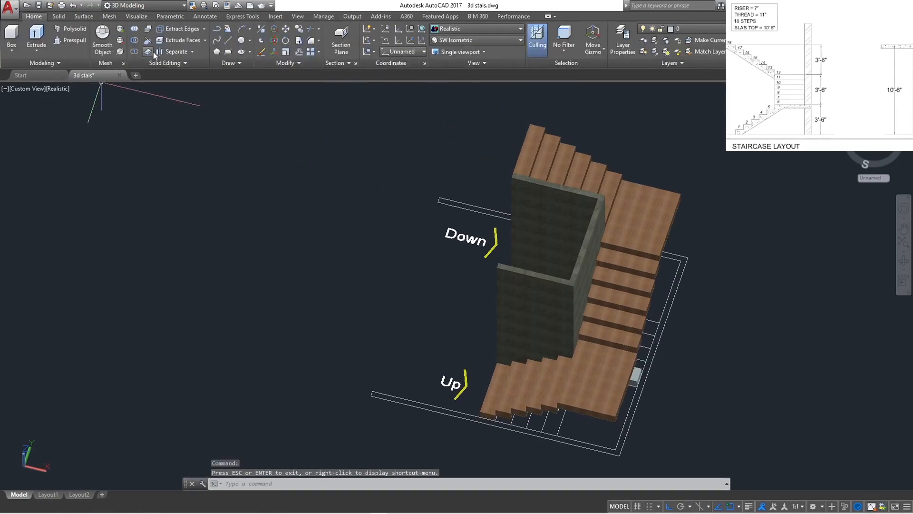
{"action": "left_click", "coordinate": [70, 42]}
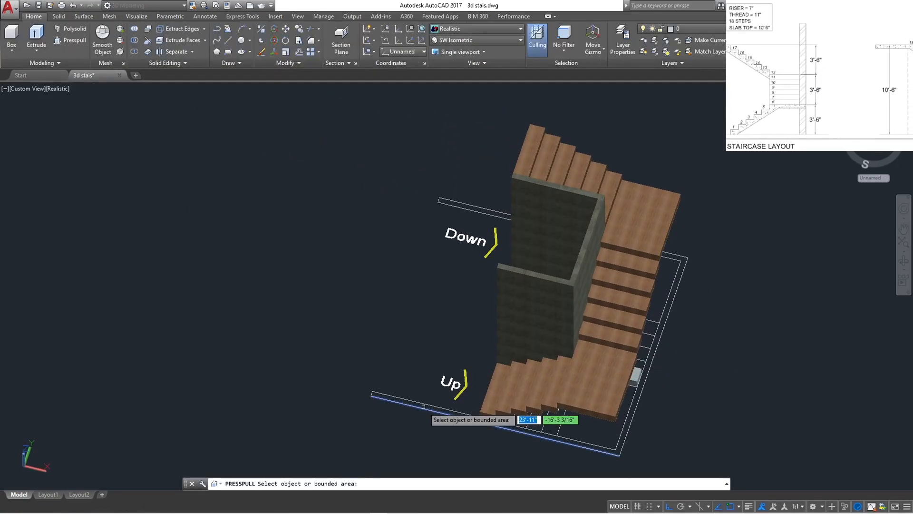
{"action": "left_click", "coordinate": [425, 406]}
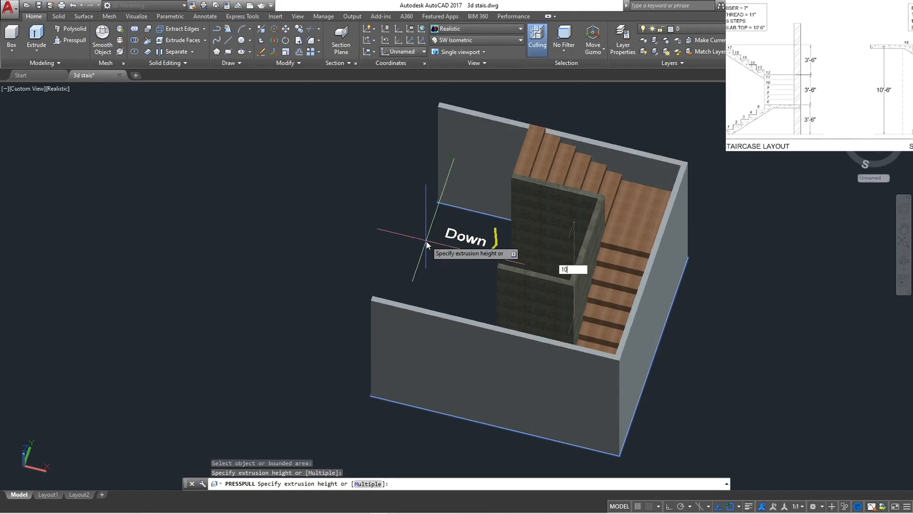
{"action": "type", "text": "10'-6\""}
{"action": "key", "text": "Return"}
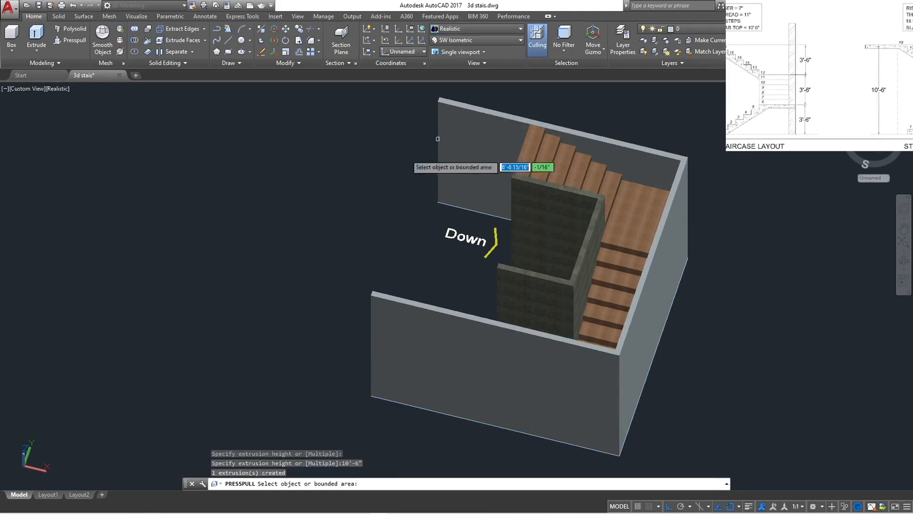
{"action": "key", "text": "Escape"}
{"action": "middle_click_drag", "start_coordinate": [744, 245], "coordinate": [673, 333], "text": "shift"}
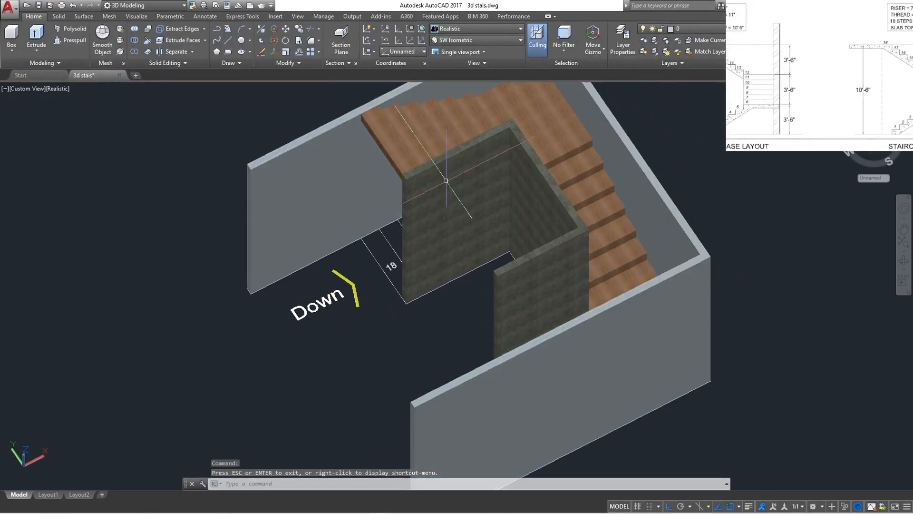
Step: Apply the Flat - Gray 1 concrete material to the outer U-shaped wall and close the materials browser
{"action": "left_click", "coordinate": [137, 16]}
{"action": "left_click", "coordinate": [500, 28]}
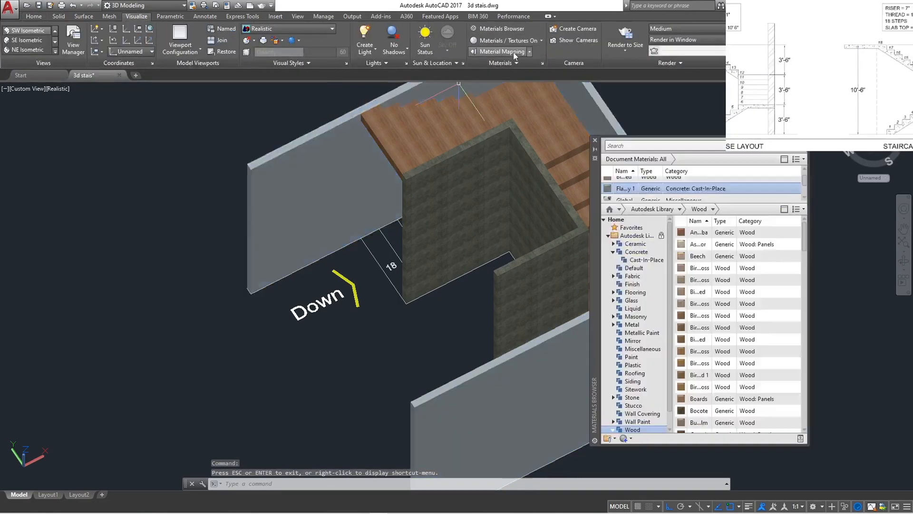
{"action": "double_click", "coordinate": [744, 197]}
{"action": "left_click", "coordinate": [123, 167]}
{"action": "key", "text": "Escape"}
{"action": "scroll", "coordinate": [233, 316], "scroll_direction": "down", "scroll_amount": 4}
{"action": "scroll", "coordinate": [375, 280], "scroll_direction": "up", "scroll_amount": 3}
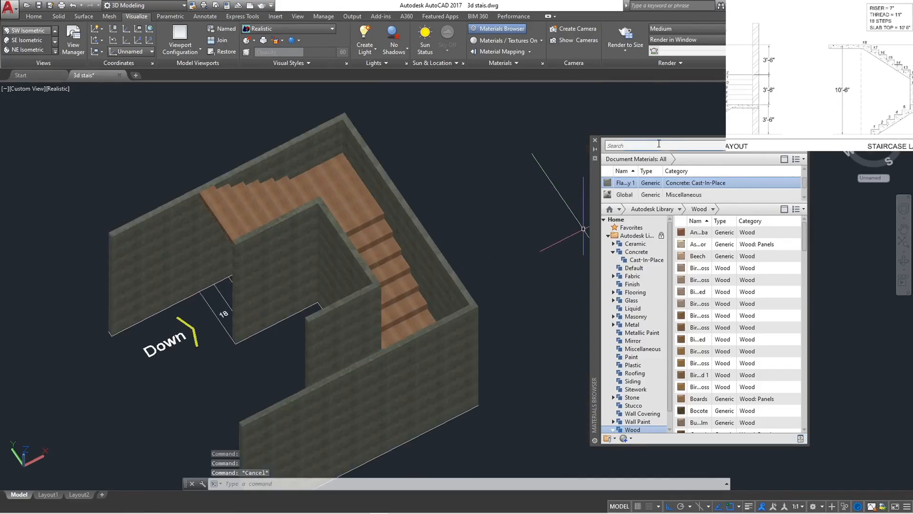
{"action": "left_click", "coordinate": [596, 141]}
Step: Set the visual style to X-Ray to see the staircase through the concrete walls
{"action": "left_click", "coordinate": [903, 261]}
{"action": "scroll", "coordinate": [456, 319], "scroll_direction": "down", "scroll_amount": 1}
{"action": "left_click_drag", "start_coordinate": [455, 320], "coordinate": [497, 267]}
{"action": "scroll", "coordinate": [465, 350], "scroll_direction": "up", "scroll_amount": 5}
{"action": "scroll", "coordinate": [545, 300], "scroll_direction": "down", "scroll_amount": 3}
{"action": "scroll", "coordinate": [484, 302], "scroll_direction": "down", "scroll_amount": 3}
{"action": "key", "text": "Escape"}
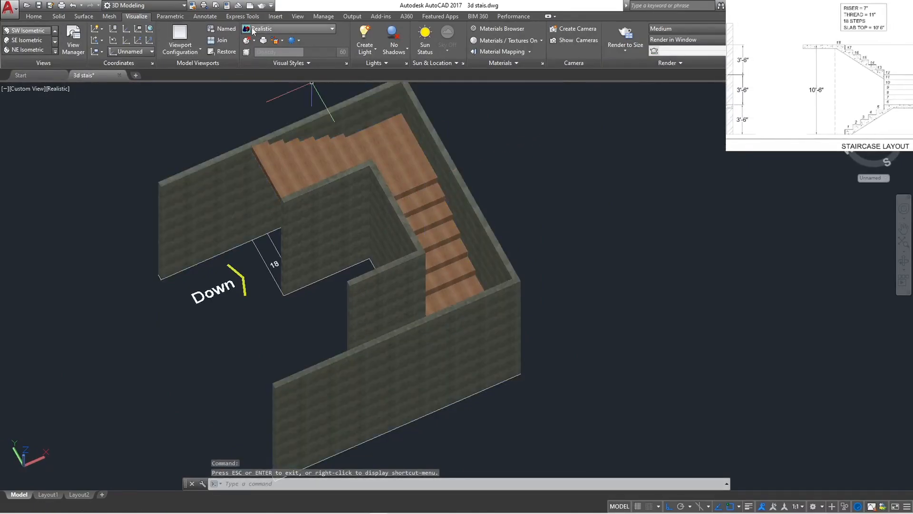
{"action": "left_click", "coordinate": [245, 29]}
{"action": "left_click", "coordinate": [307, 123]}
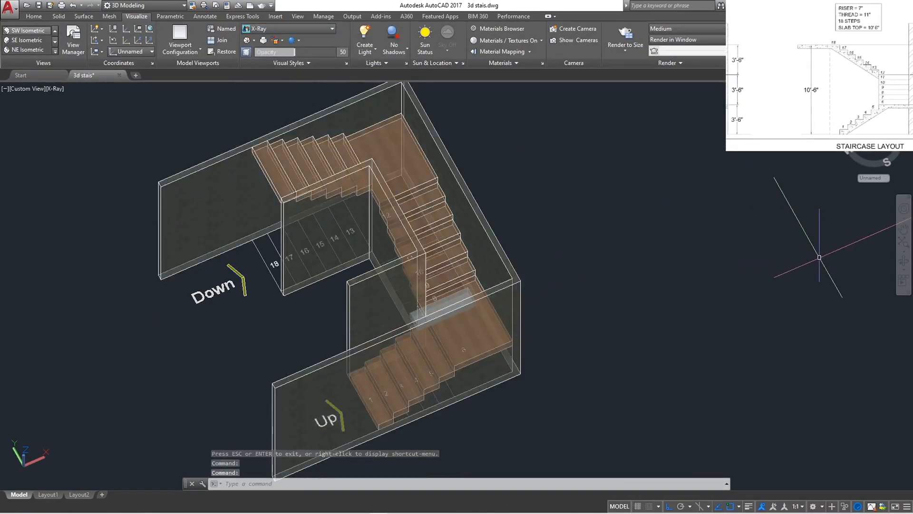
Step: Orbit around the X-Ray model to examine the stair flights and landings inside the walls from several sides
{"action": "left_click", "coordinate": [904, 259]}
{"action": "left_click_drag", "start_coordinate": [633, 315], "coordinate": [553, 304]}
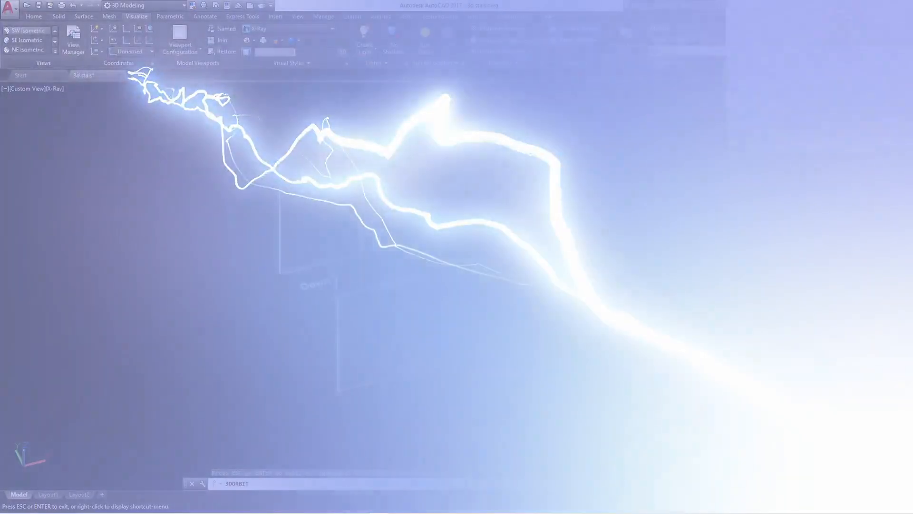
{"action": "mouse_move", "coordinate": [553, 304]}
{"action": "left_mouse_down"}
{"action": "mouse_move", "coordinate": [504, 266]}
{"action": "mouse_move", "coordinate": [481, 223]}
{"action": "mouse_move", "coordinate": [496, 272]}
{"action": "mouse_move", "coordinate": [378, 241]}
{"action": "mouse_move", "coordinate": [298, 375]}
{"action": "left_mouse_up"}
{"action": "key", "text": "Escape"}
{"action": "scroll", "coordinate": [330, 378], "scroll_direction": "up", "scroll_amount": 4}
{"action": "scroll", "coordinate": [490, 308], "scroll_direction": "down", "scroll_amount": 8}
{"action": "left_click_drag", "start_coordinate": [443, 339], "coordinate": [524, 356]}
{"action": "left_click", "coordinate": [903, 262]}
{"action": "left_click_drag", "start_coordinate": [742, 278], "coordinate": [691, 281]}
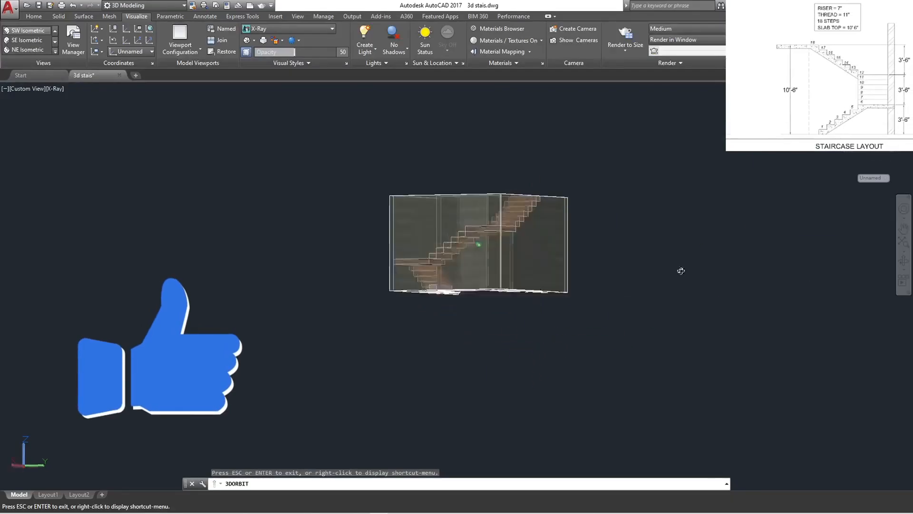
{"action": "scroll", "coordinate": [435, 287], "scroll_direction": "up", "scroll_amount": 4}
{"action": "key", "text": "Escape"}
{"action": "scroll", "coordinate": [376, 285], "scroll_direction": "up", "scroll_amount": 5}
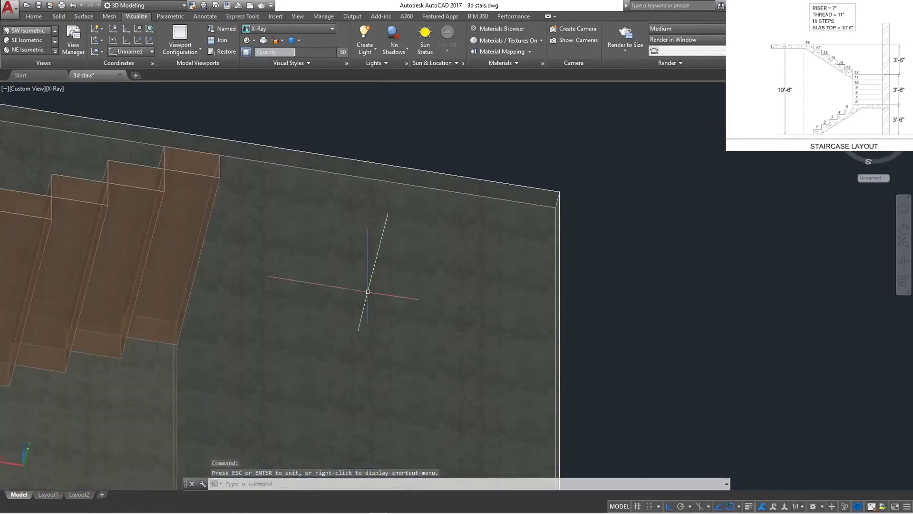
{"action": "scroll", "coordinate": [409, 288], "scroll_direction": "down", "scroll_amount": 10}
{"action": "scroll", "coordinate": [423, 289], "scroll_direction": "up", "scroll_amount": 5}
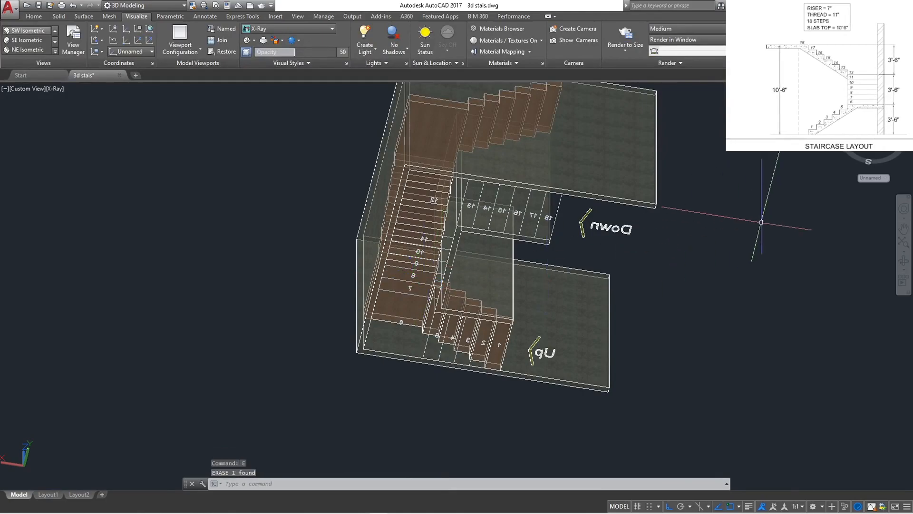
Step: Orbit the model to a level side view that shows the middle flight between the two landings
{"action": "left_click", "coordinate": [903, 261]}
{"action": "left_click_drag", "start_coordinate": [656, 299], "coordinate": [703, 367]}
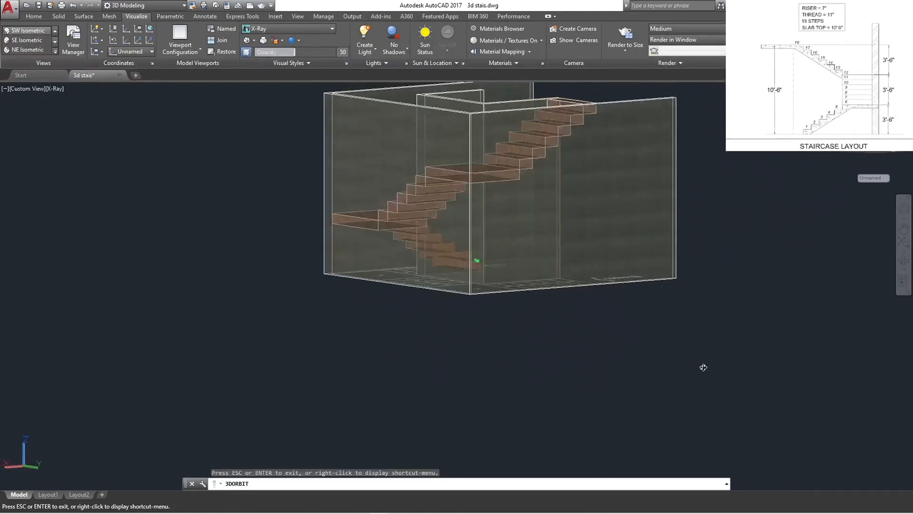
{"action": "scroll", "coordinate": [555, 195], "scroll_direction": "up", "scroll_amount": 5}
{"action": "left_click_drag", "start_coordinate": [555, 195], "coordinate": [644, 189]}
{"action": "scroll", "coordinate": [611, 265], "scroll_direction": "down", "scroll_amount": 3}
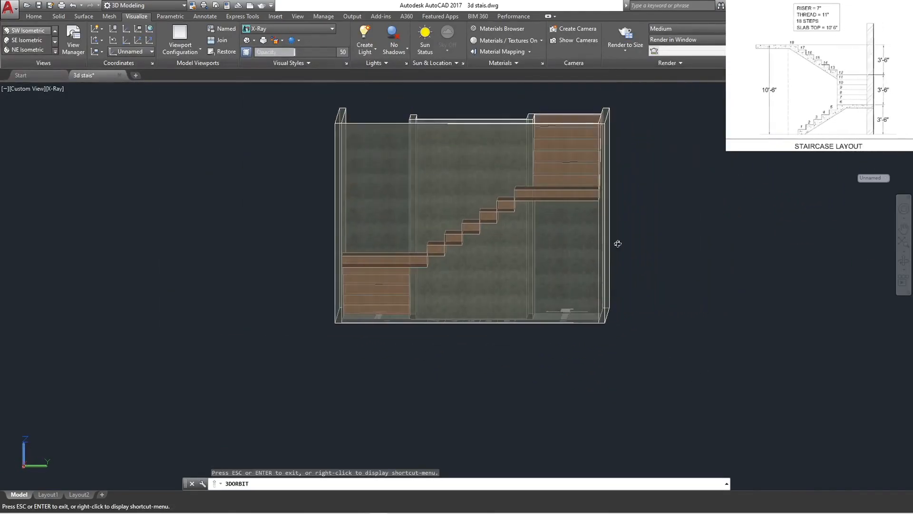
{"action": "key", "text": "Escape"}
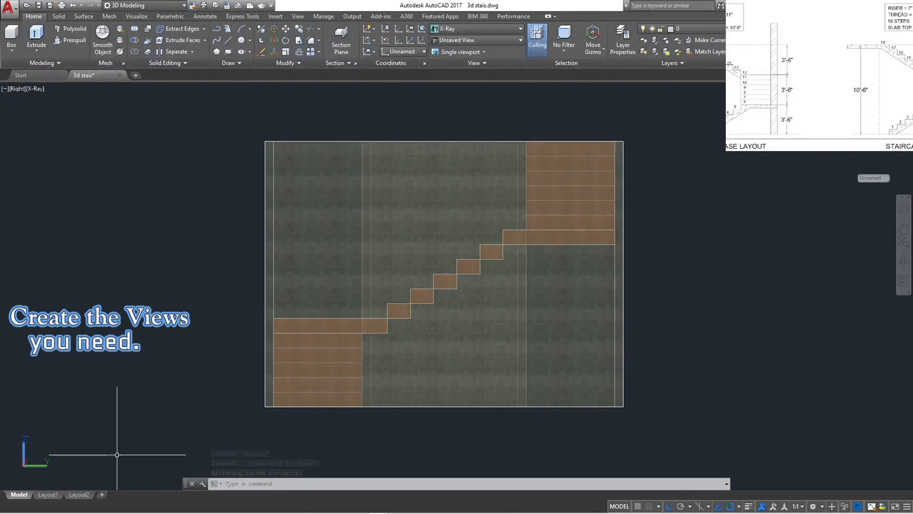
Step: Open Layout1 and examine its plan, side and isometric views of the staircase
{"action": "left_click", "coordinate": [57, 496]}
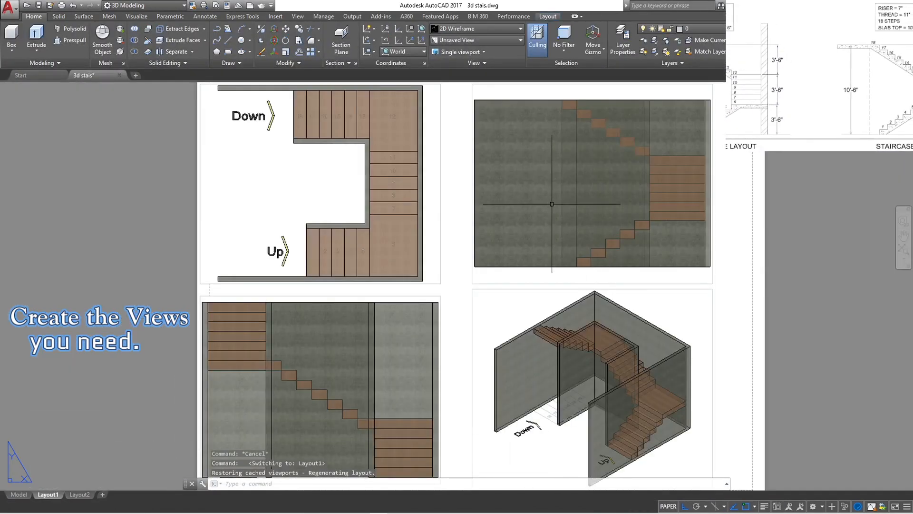
{"action": "scroll", "coordinate": [793, 318], "scroll_direction": "down", "scroll_amount": 5}
{"action": "middle_click_drag", "start_coordinate": [828, 320], "coordinate": [760, 319]}
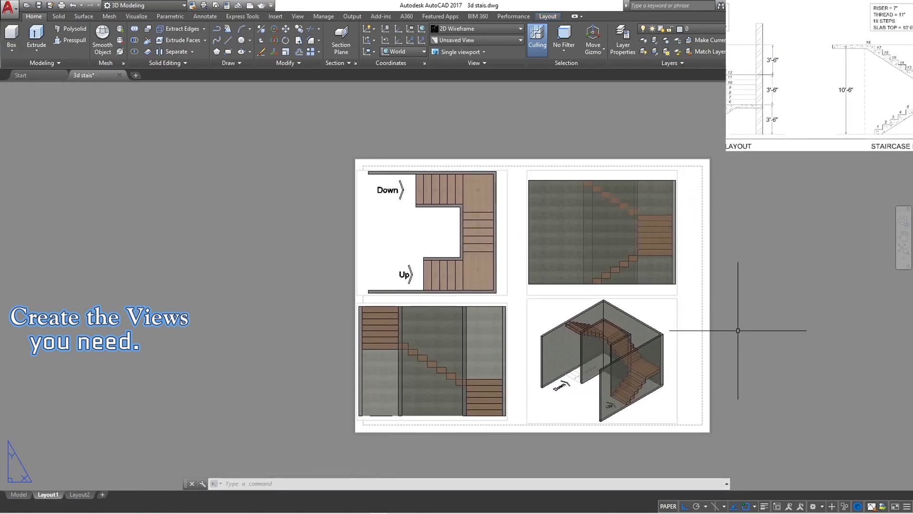
{"action": "scroll", "coordinate": [721, 338], "scroll_direction": "up", "scroll_amount": 5}
{"action": "middle_click_drag", "start_coordinate": [232, 190], "coordinate": [233, 201]}
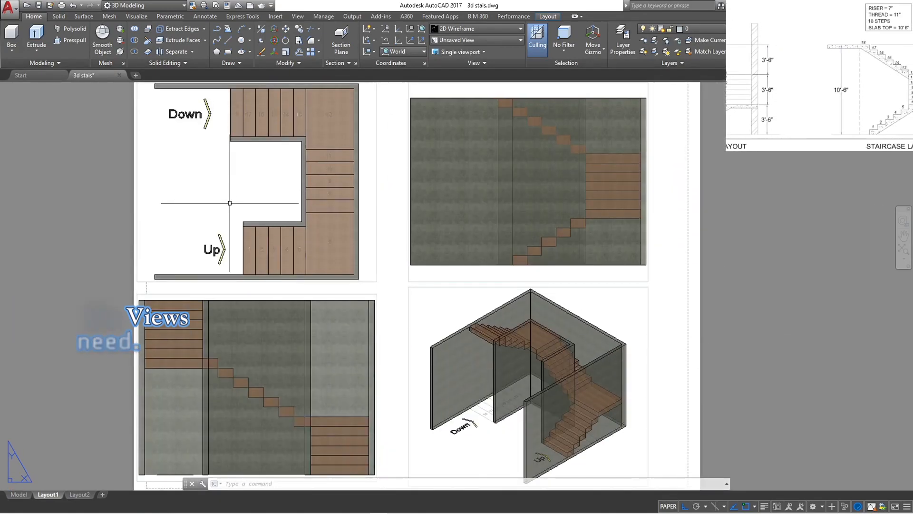
{"action": "scroll", "coordinate": [532, 409], "scroll_direction": "up", "scroll_amount": 4}
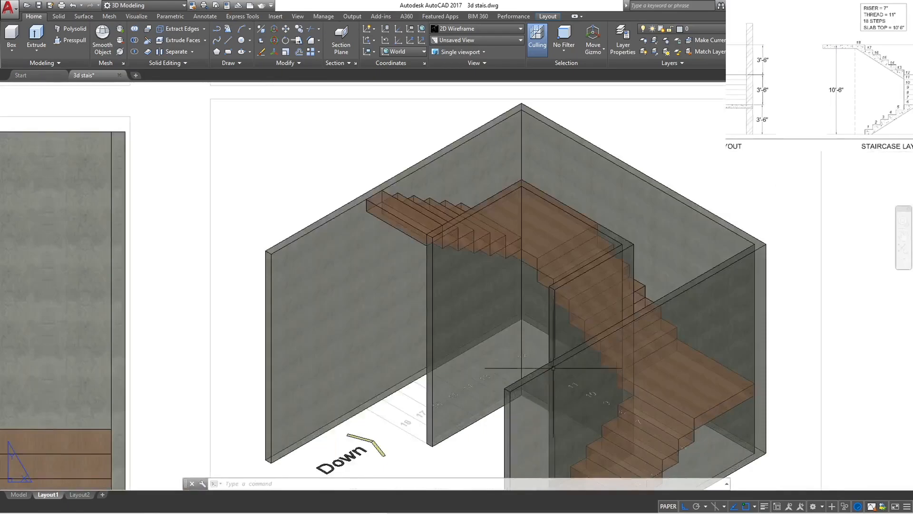
{"action": "middle_click_drag", "start_coordinate": [531, 275], "coordinate": [511, 195]}
{"action": "scroll", "coordinate": [522, 214], "scroll_direction": "down", "scroll_amount": 5}
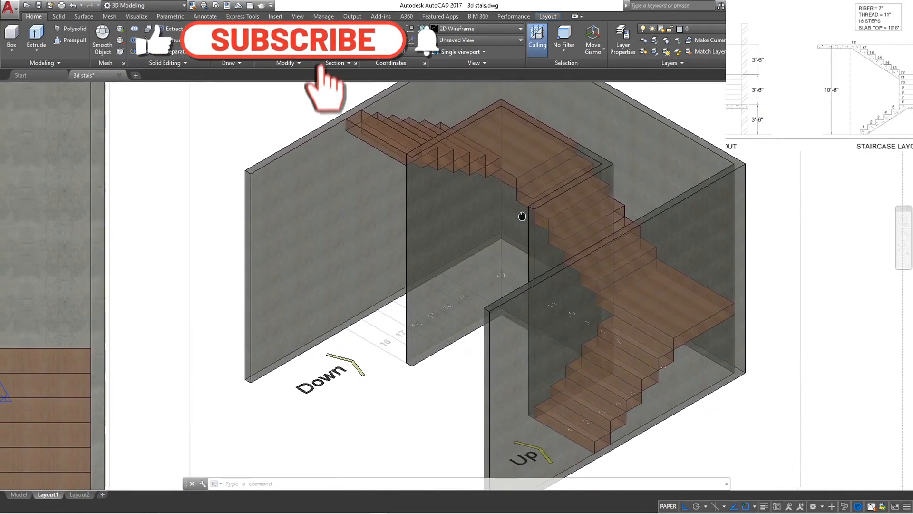
{"action": "scroll", "coordinate": [645, 353], "scroll_direction": "down", "scroll_amount": 3}
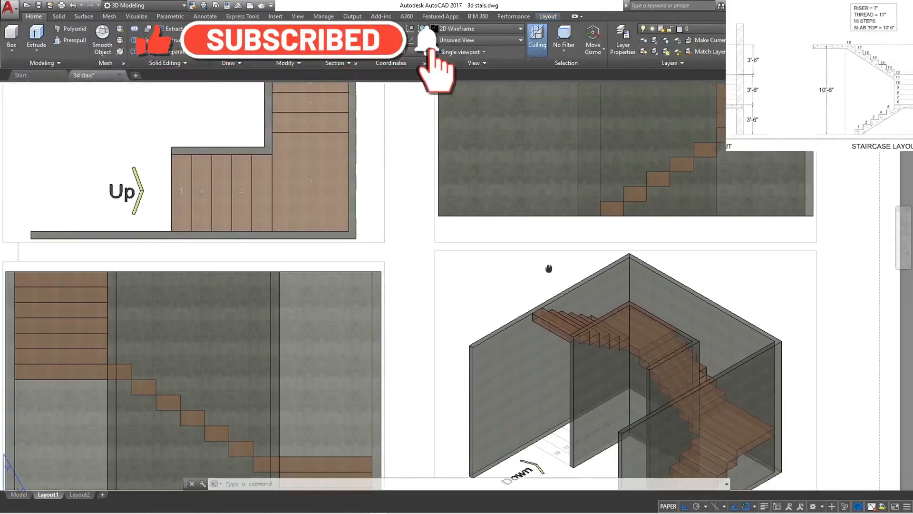